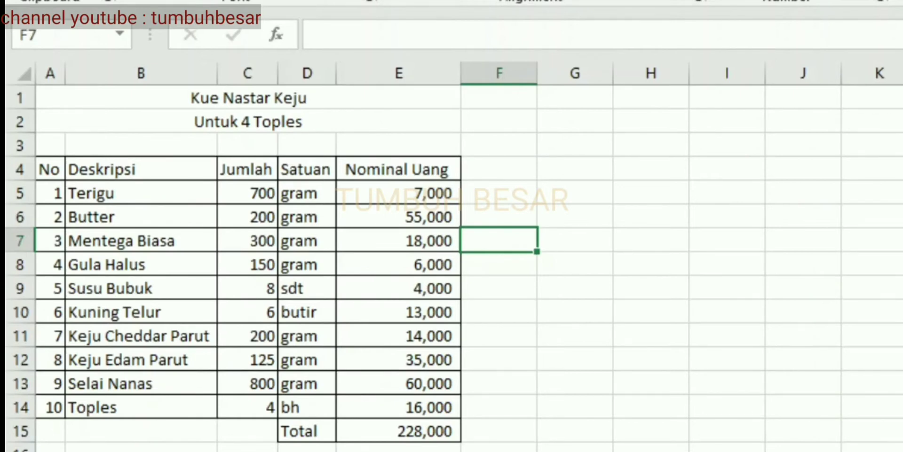
- Review the ingredients, quantities and units listed in the Kue Nastar Keju recipe table
{"action": "left_click", "coordinate": [578, 280]}
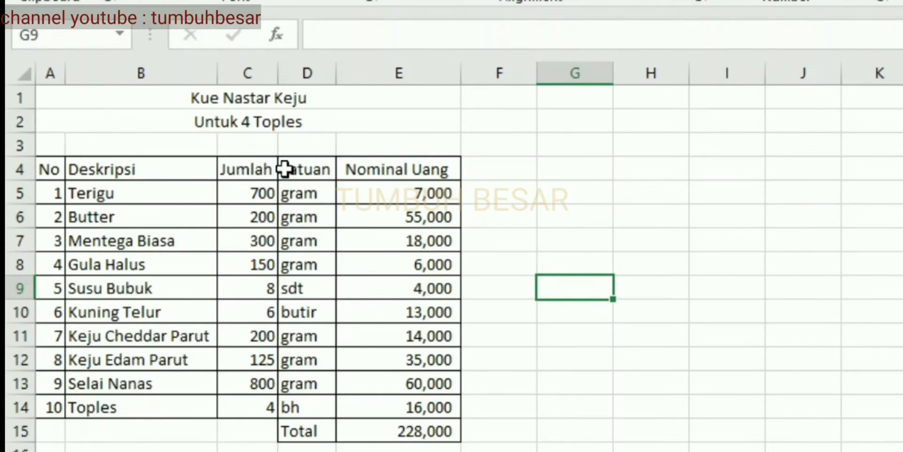
{"action": "left_click", "coordinate": [124, 192]}
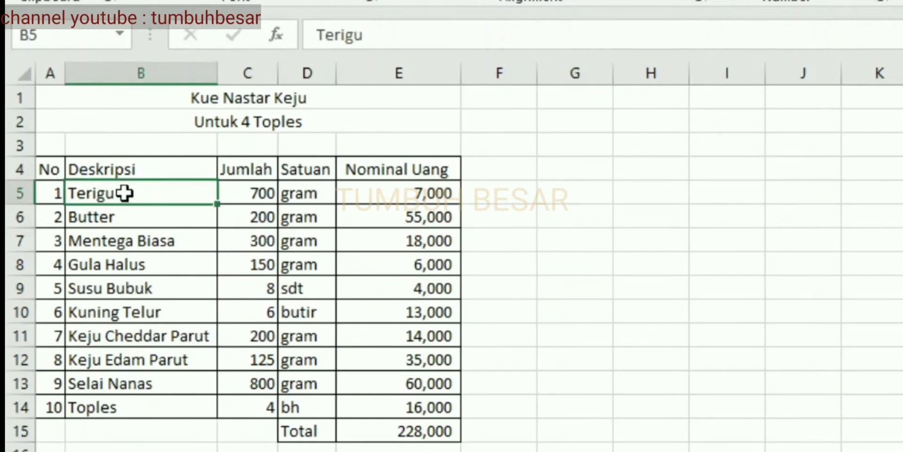
{"action": "left_click", "coordinate": [273, 200]}
{"action": "left_click", "coordinate": [87, 231]}
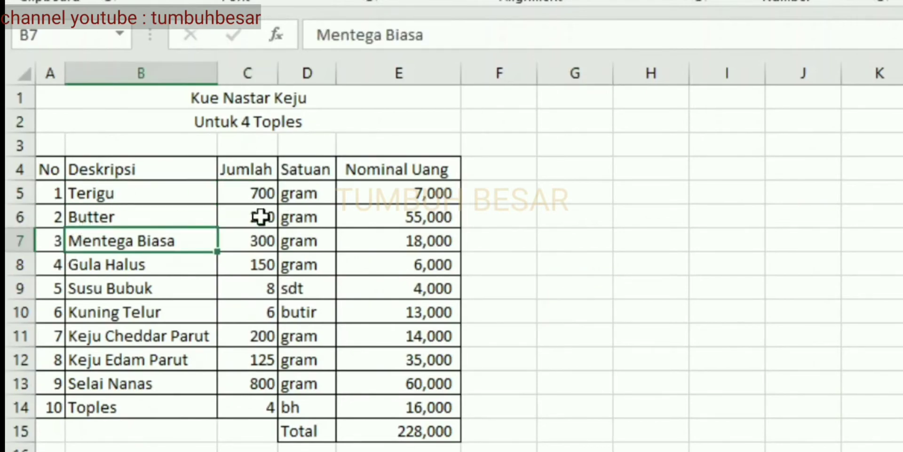
{"action": "left_click", "coordinate": [287, 212]}
{"action": "left_click", "coordinate": [120, 237]}
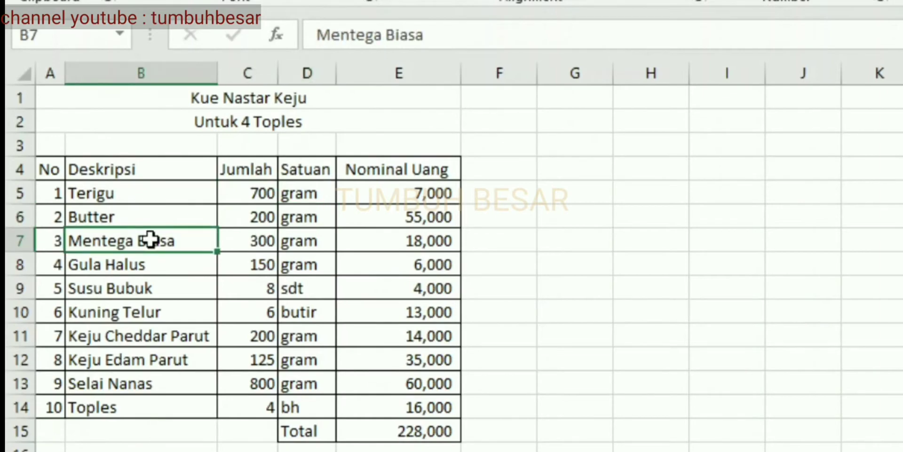
{"action": "left_click", "coordinate": [105, 266]}
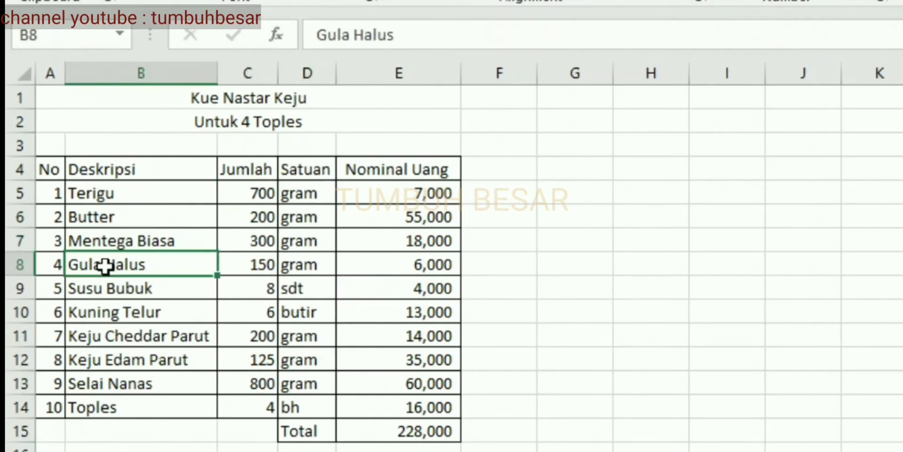
{"action": "left_click", "coordinate": [256, 282]}
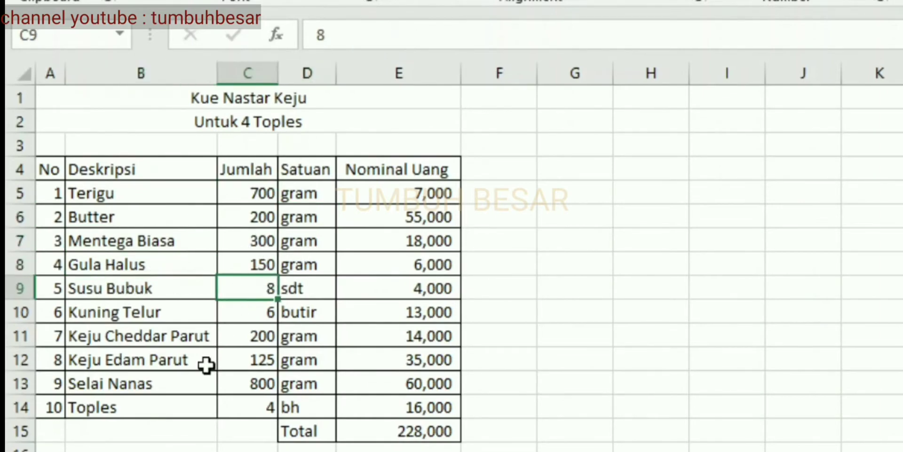
{"action": "left_click", "coordinate": [93, 410]}
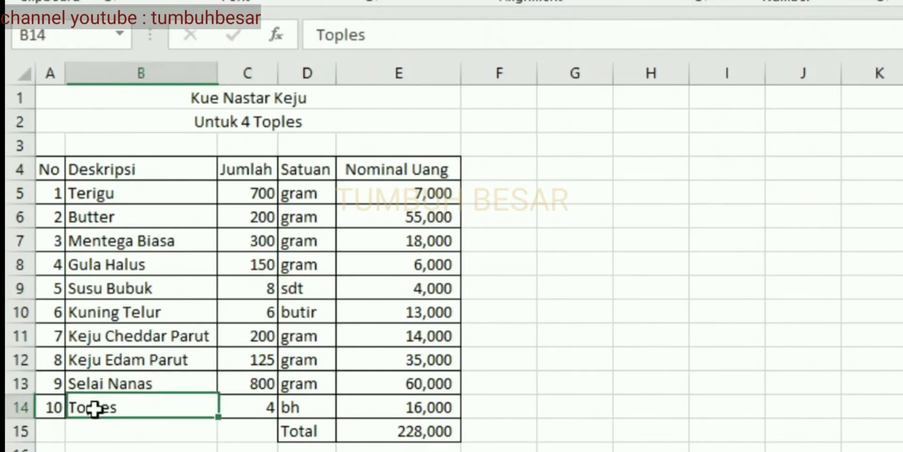
{"action": "left_click", "coordinate": [246, 405]}
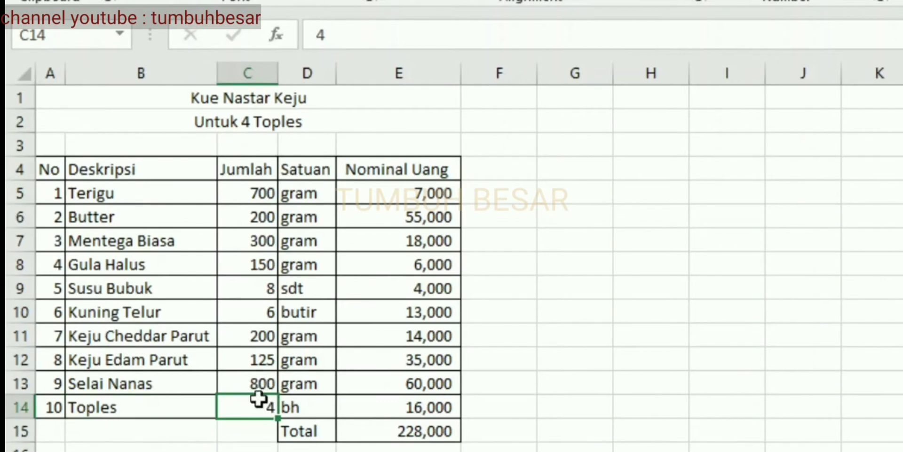
{"action": "left_click", "coordinate": [324, 409]}
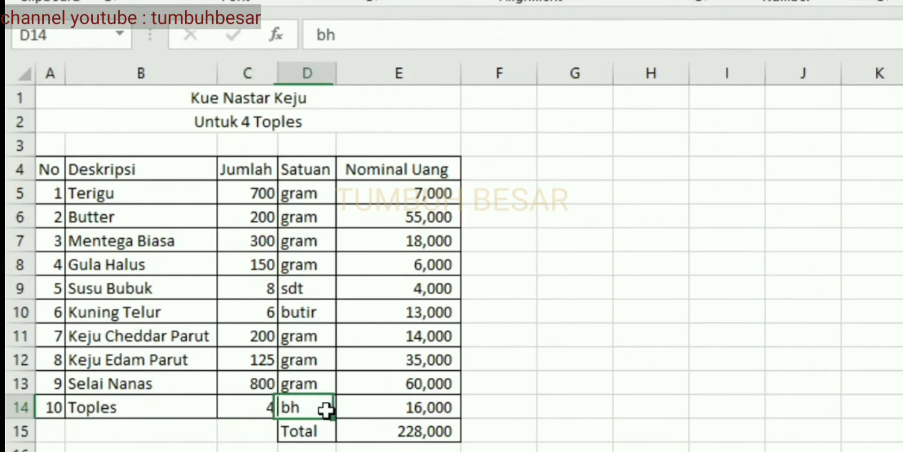
- Examine the ingredient costs in the Nominal Uang column and the formula behind their total
{"action": "left_click", "coordinate": [377, 188]}
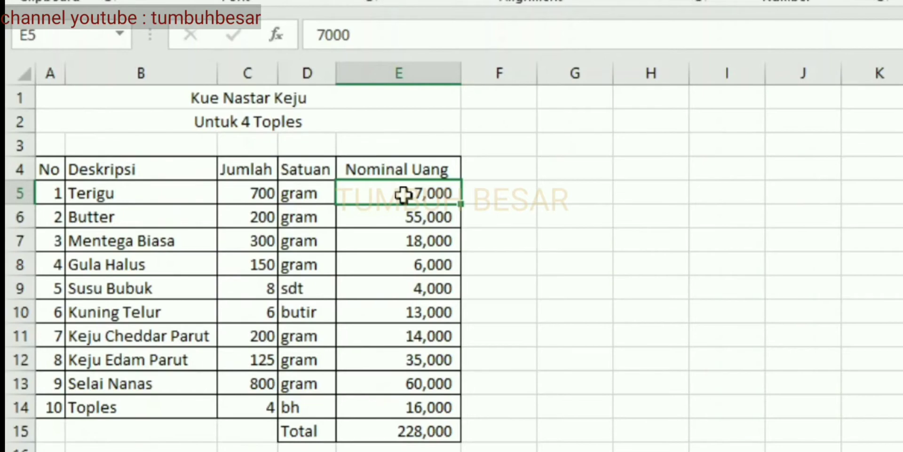
{"action": "left_click", "coordinate": [401, 218]}
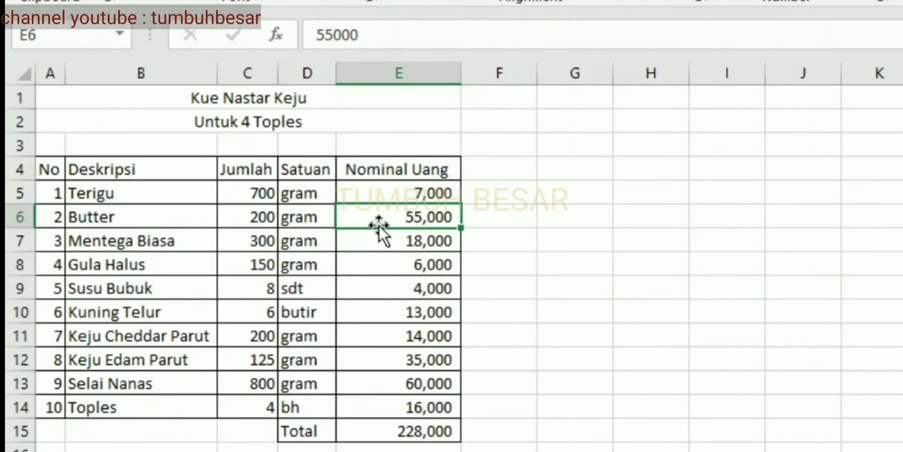
{"action": "left_click", "coordinate": [388, 312]}
{"action": "left_click", "coordinate": [375, 412]}
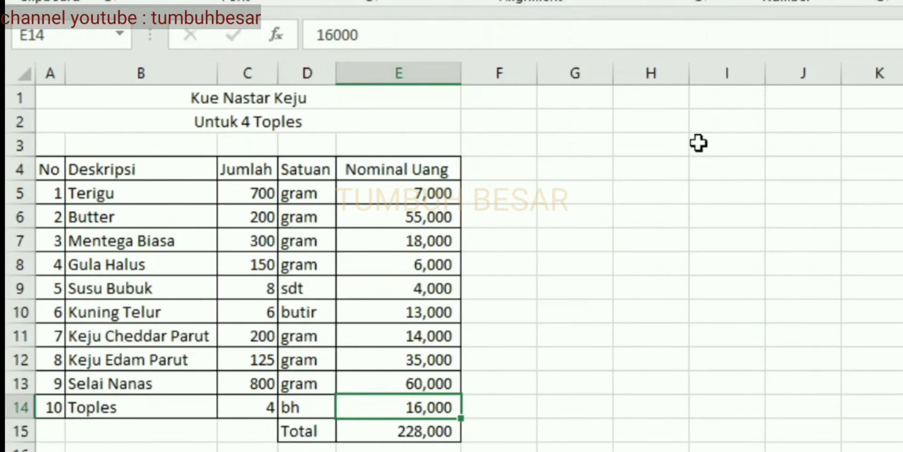
{"action": "left_click", "coordinate": [574, 97]}
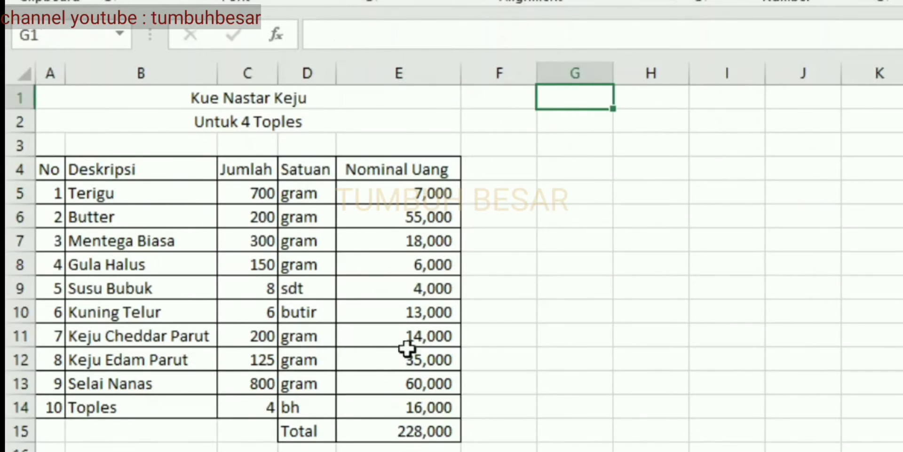
{"action": "left_click", "coordinate": [383, 426]}
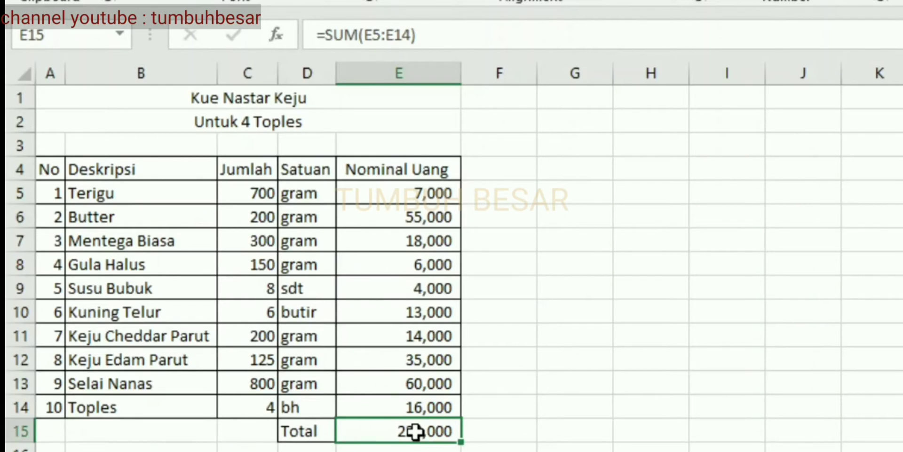
- Enter the label "Rencana Buat" in cell G1 and fit column G's width to the text
{"action": "left_click", "coordinate": [574, 100]}
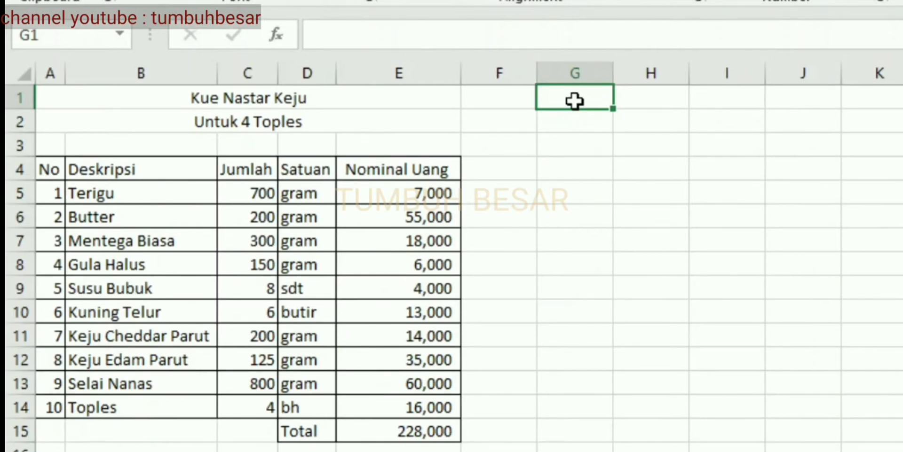
{"action": "type", "text": "Re"}
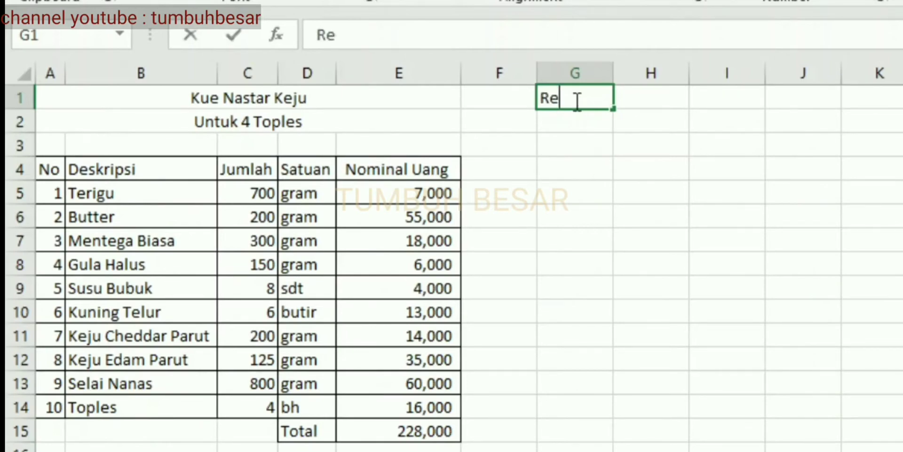
{"action": "type", "text": "ncana Buat"}
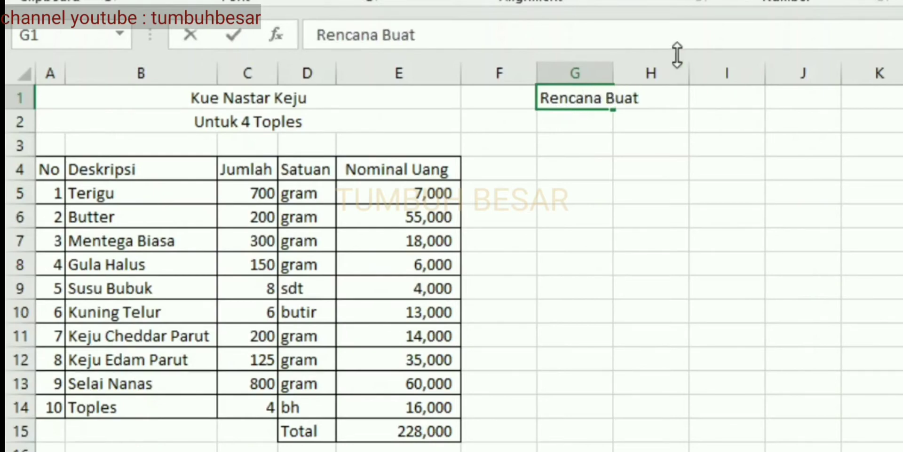
{"action": "double_click", "coordinate": [616, 67]}
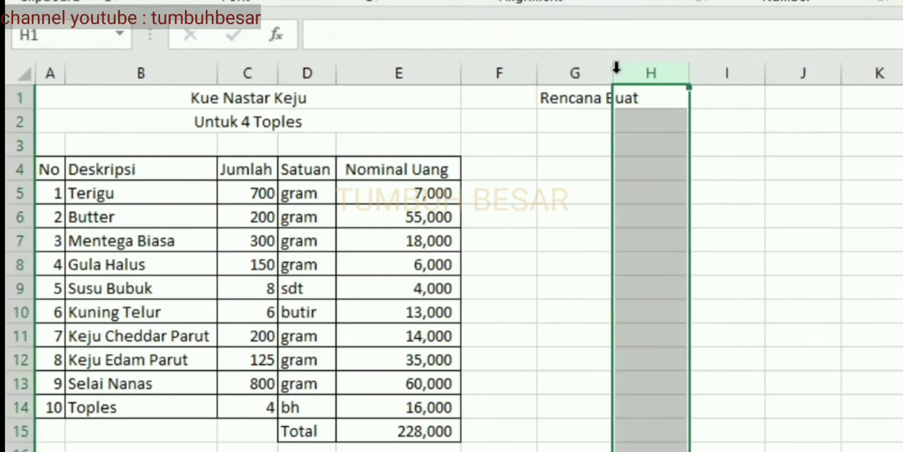
{"action": "left_click", "coordinate": [616, 67]}
- Enter the unit label "Toples" in cell I1, leaving H1 empty between the two labels
{"action": "left_click", "coordinate": [750, 89]}
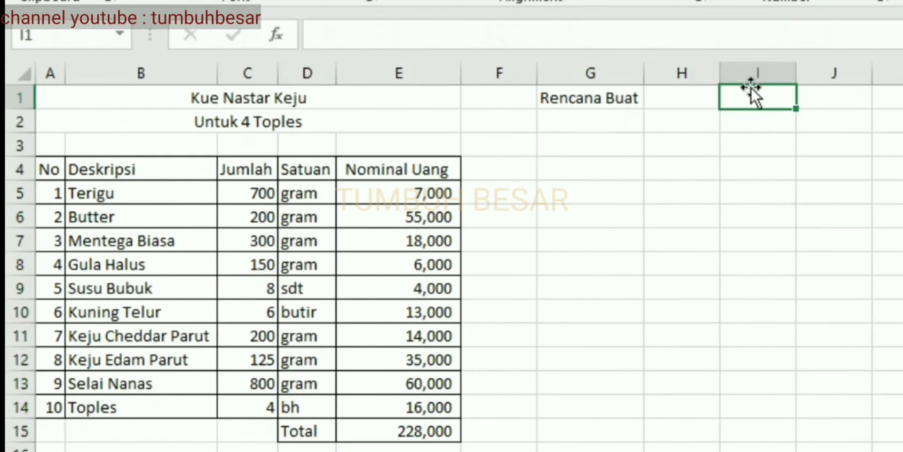
{"action": "type", "text": "Toples"}
{"action": "key", "text": "Return"}
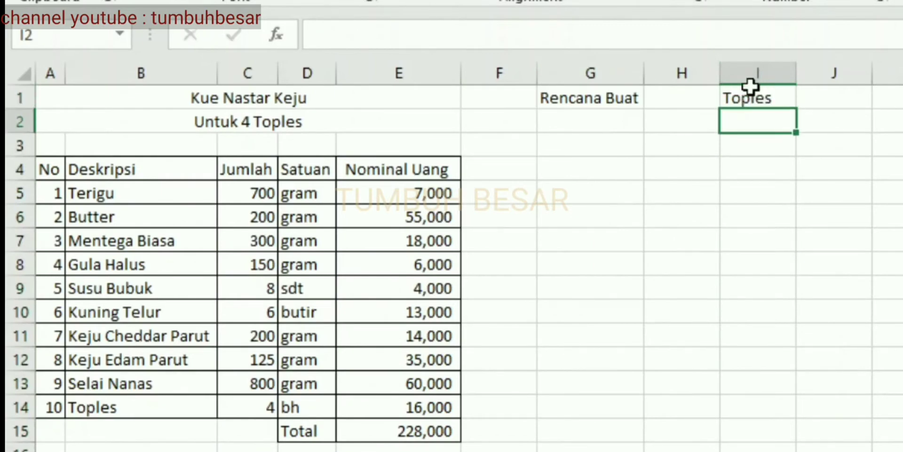
- Add a second row to the planning block with "Perlu" in G2 and "Resep" in I2
{"action": "key", "text": "Left"}
{"action": "key", "text": "Up"}
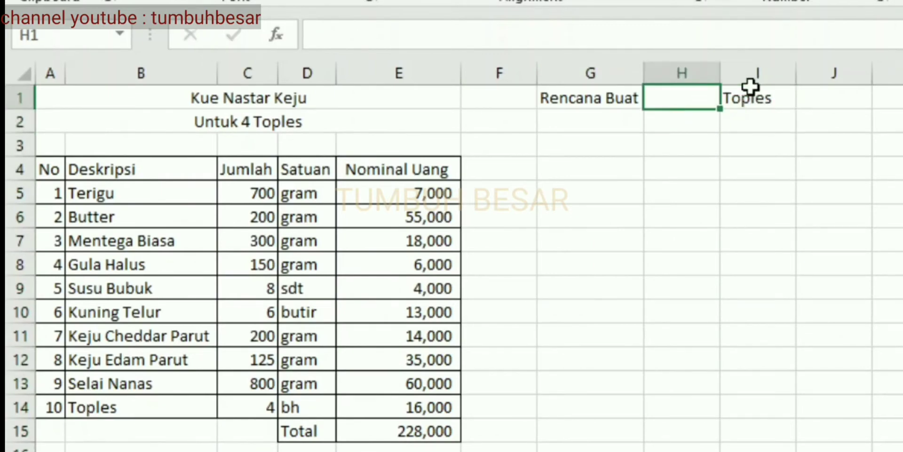
{"action": "key", "text": "Left"}
{"action": "key", "text": "Down"}
{"action": "type", "text": "P"}
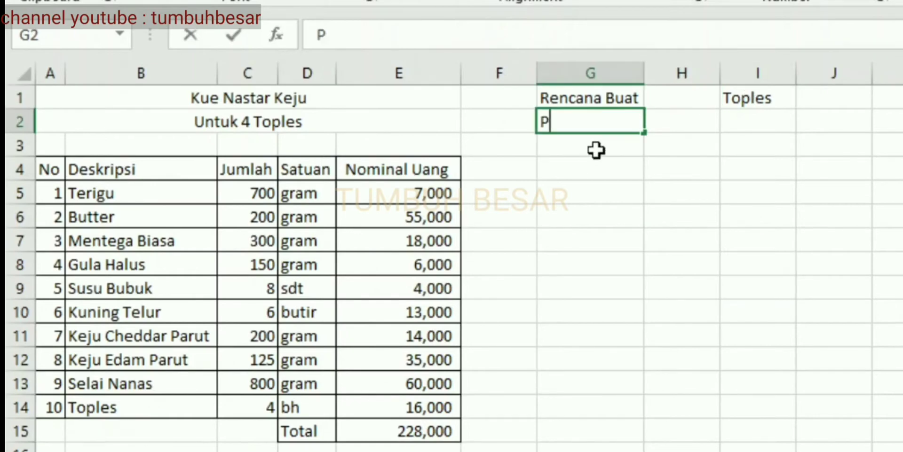
{"action": "type", "text": "erlu"}
{"action": "key", "text": "Tab"}
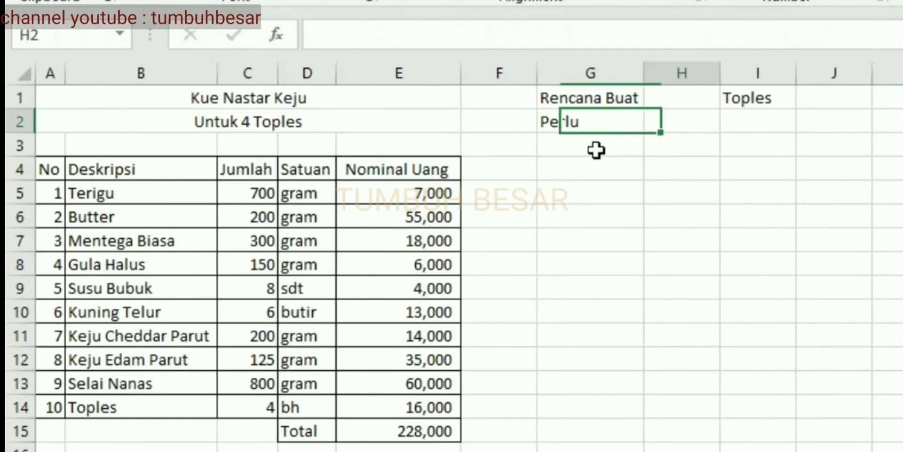
{"action": "key", "text": "Right"}
{"action": "key", "text": "Right"}
{"action": "key", "text": "Left"}
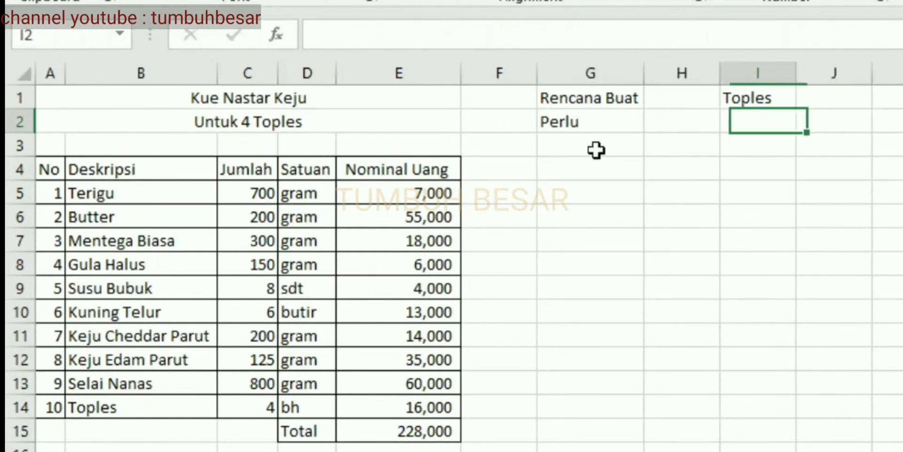
{"action": "type", "text": "Resep"}
{"action": "key", "text": "Return"}
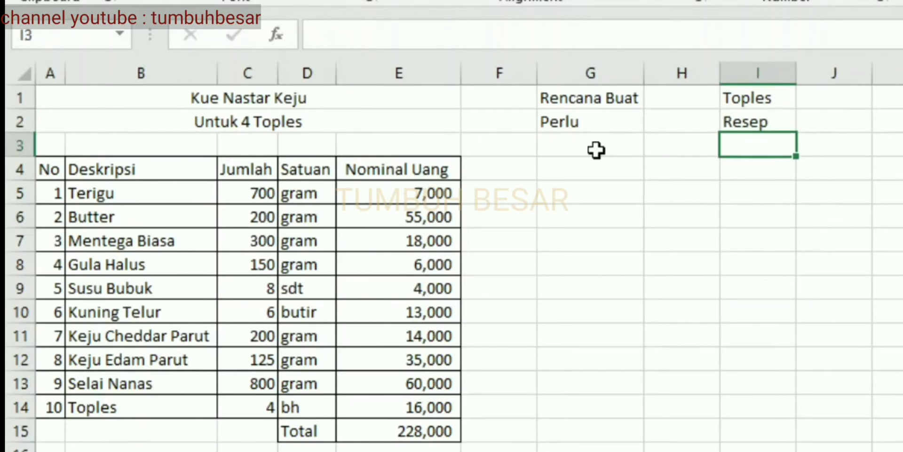
- Extend the label in cell G2 so that it reads "Perlu Buat"
{"action": "key", "text": "Up"}
{"action": "key", "text": "Up"}
{"action": "key", "text": "Left"}
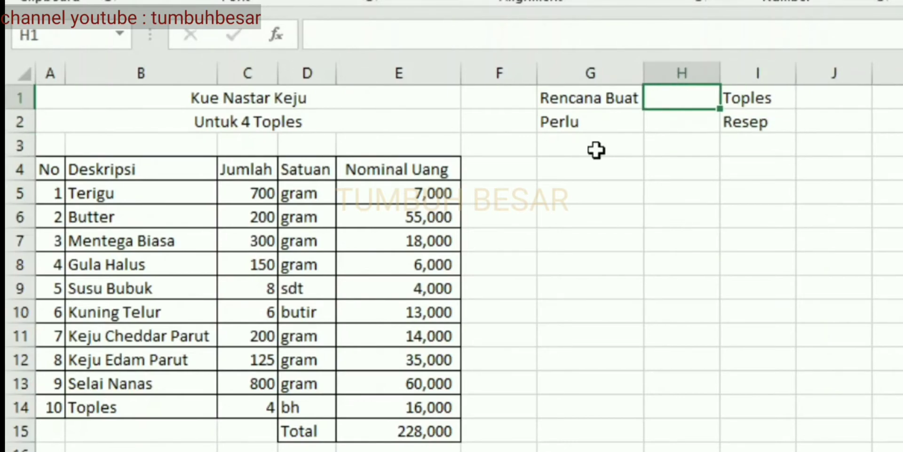
{"action": "key", "text": "Down"}
{"action": "key", "text": "Left"}
{"action": "left_click", "coordinate": [630, 31]}
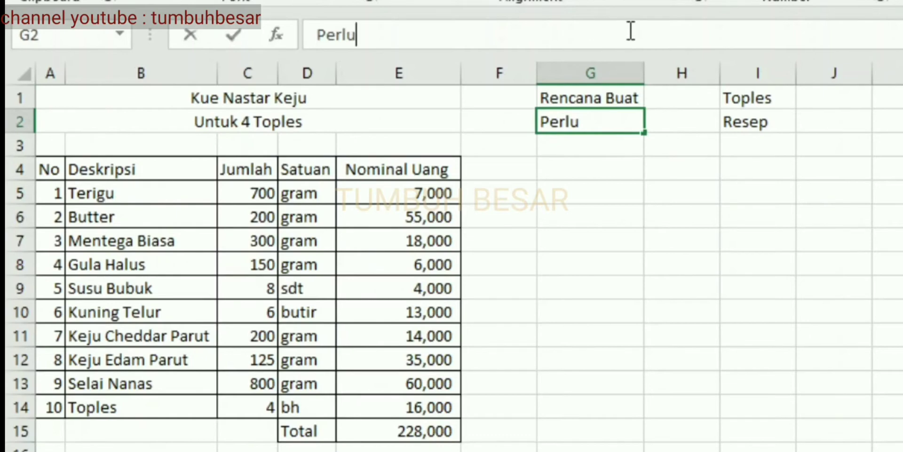
{"action": "type", "text": "Buat"}
{"action": "key", "text": "Return"}
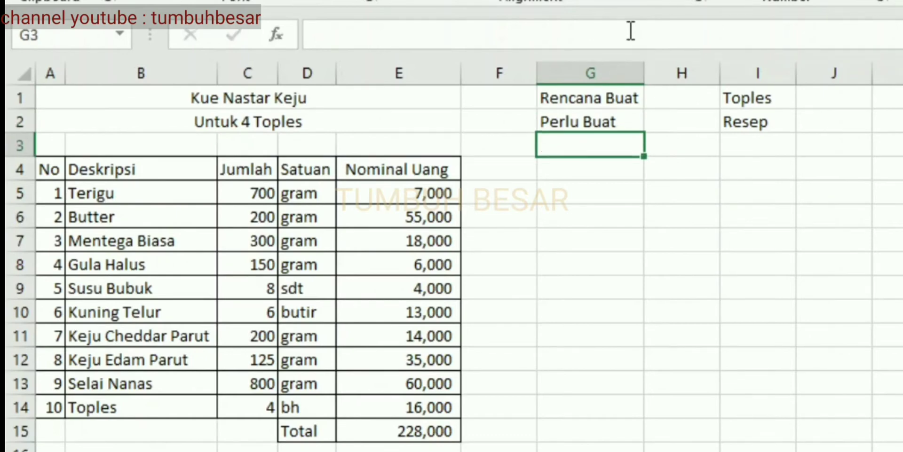
- Set the planned number of jars in cell H1, beside "Rencana Buat", to 40
{"action": "key", "text": "Up"}
{"action": "key", "text": "Up"}
{"action": "key", "text": "Right"}
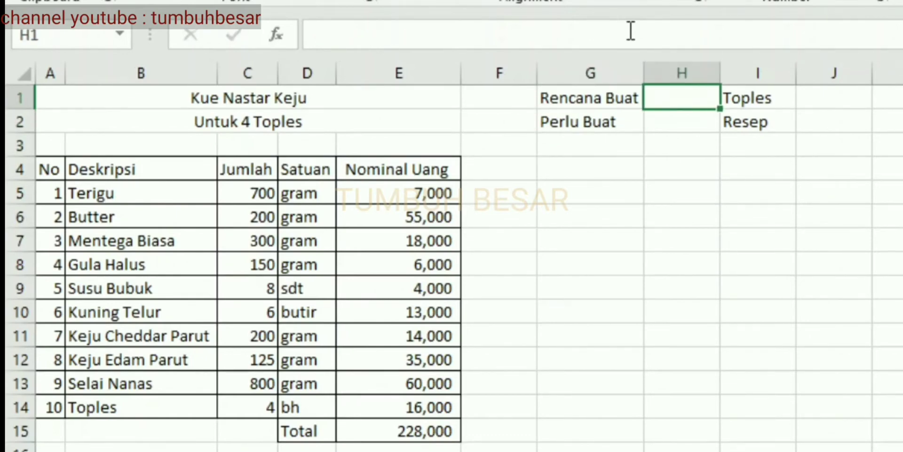
{"action": "type", "text": "40"}
{"action": "key", "text": "Return"}
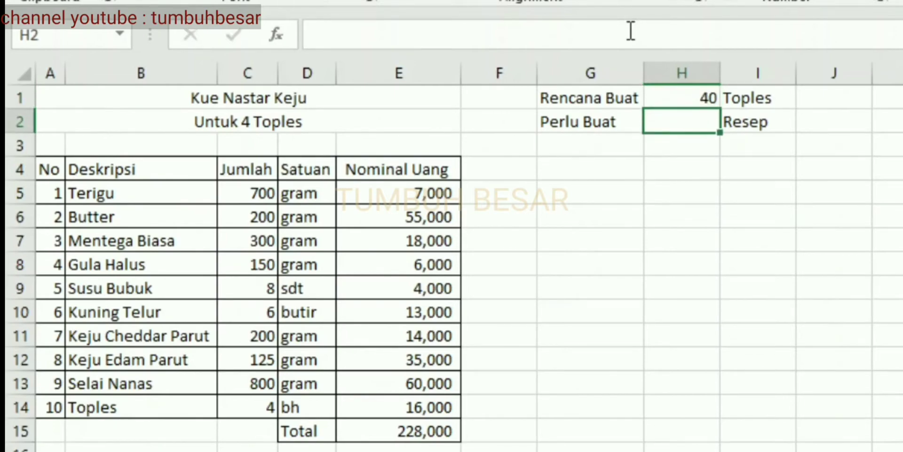
- Calculate the number of recipes needed in cell H2 with the formula =H1/4
{"action": "type", "text": "="}
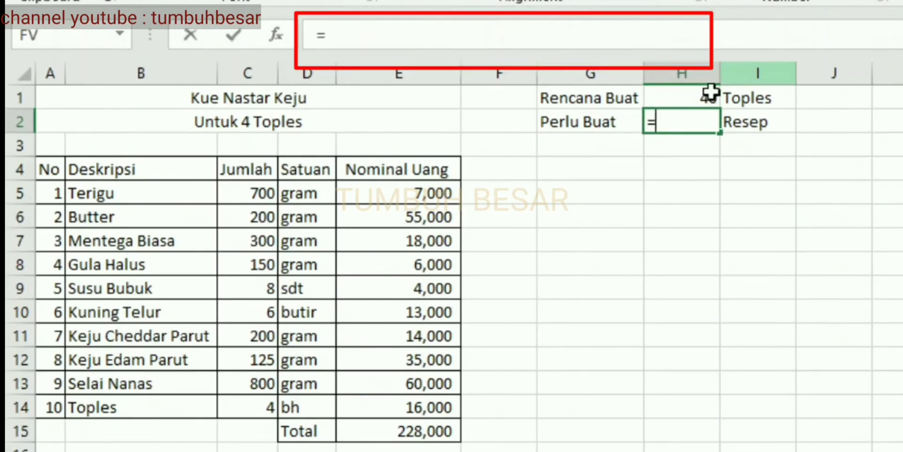
{"action": "left_click", "coordinate": [695, 100]}
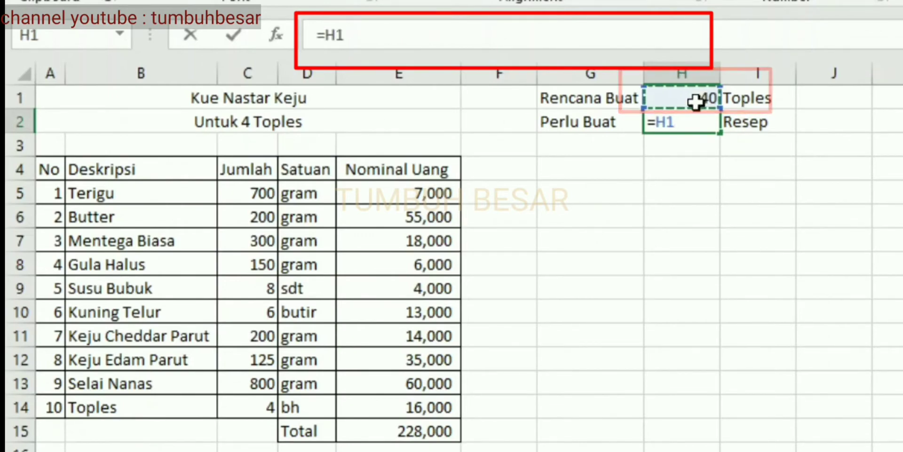
{"action": "type", "text": "/"}
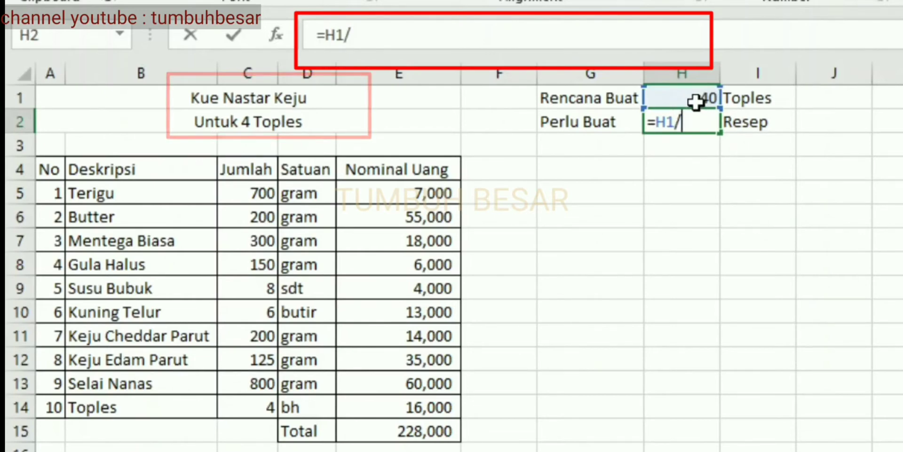
{"action": "type", "text": "4"}
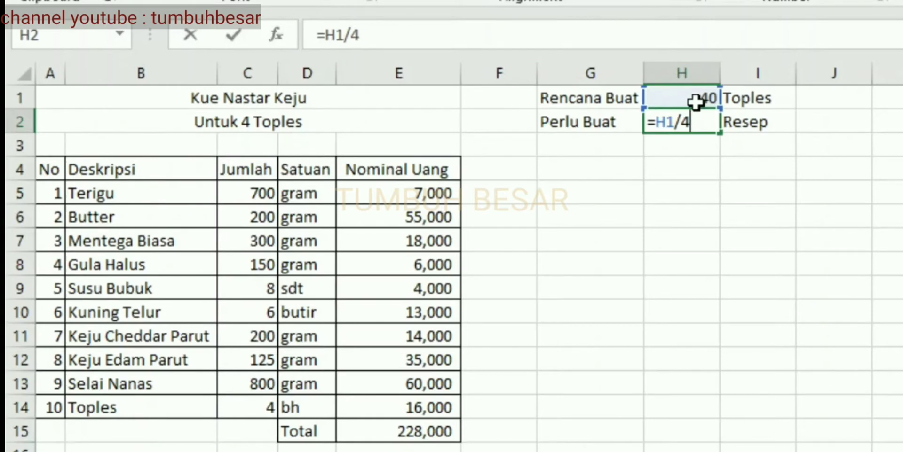
{"action": "key", "text": "Return"}
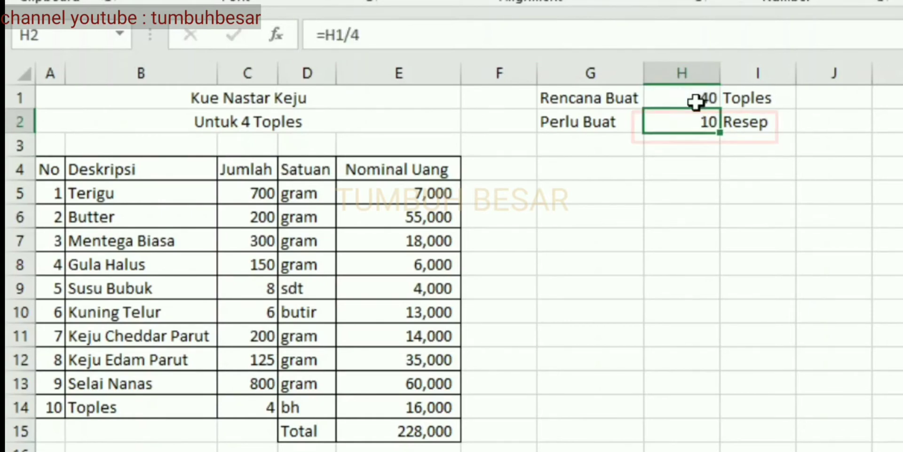
- Set the planned number of jars in cell H1 to 42
{"action": "left_click", "coordinate": [685, 147]}
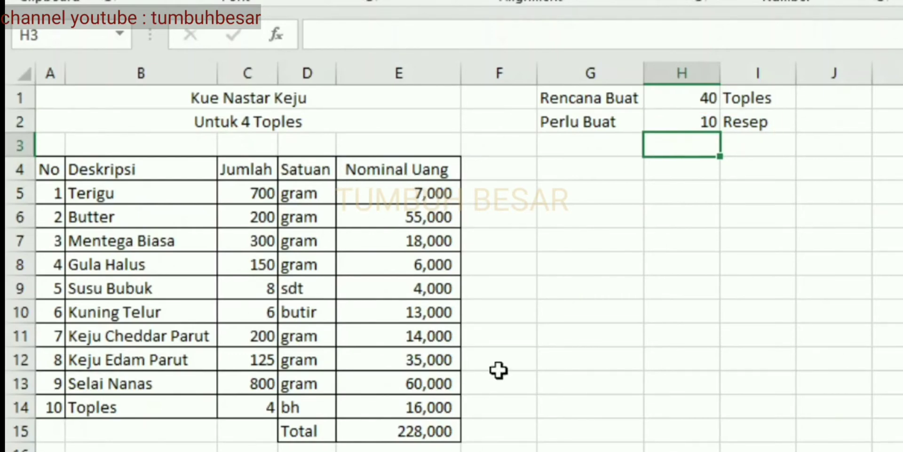
{"action": "key", "text": "Left"}
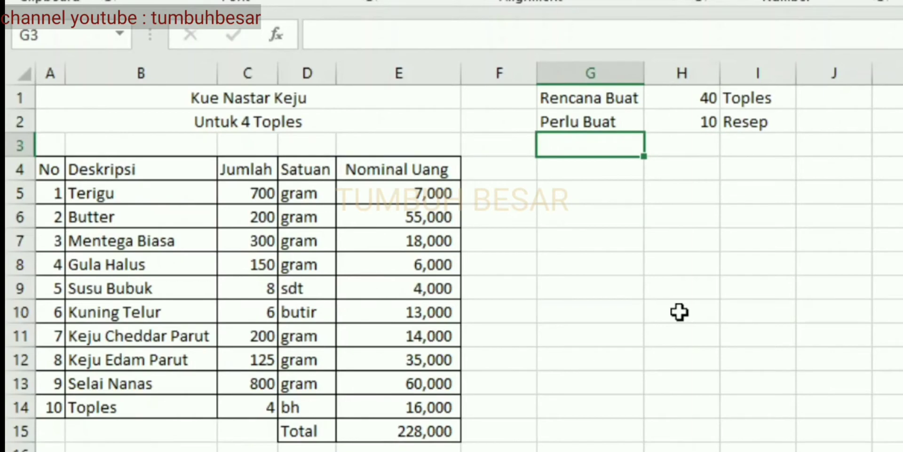
{"action": "left_click", "coordinate": [700, 96]}
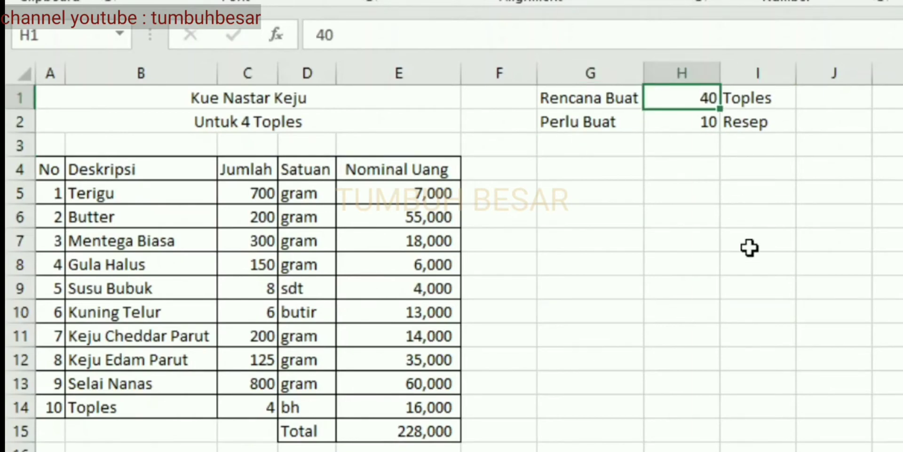
{"action": "type", "text": "42"}
{"action": "key", "text": "Return"}
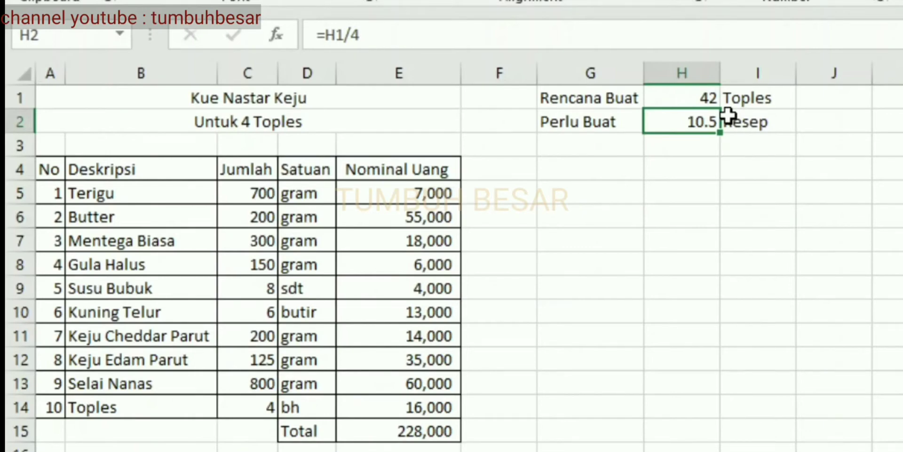
- Add the label "Real Buat" in cell G3, below "Perlu Buat"
{"action": "key", "text": "Down"}
{"action": "key", "text": "Left"}
{"action": "type", "text": "Real Buat"}
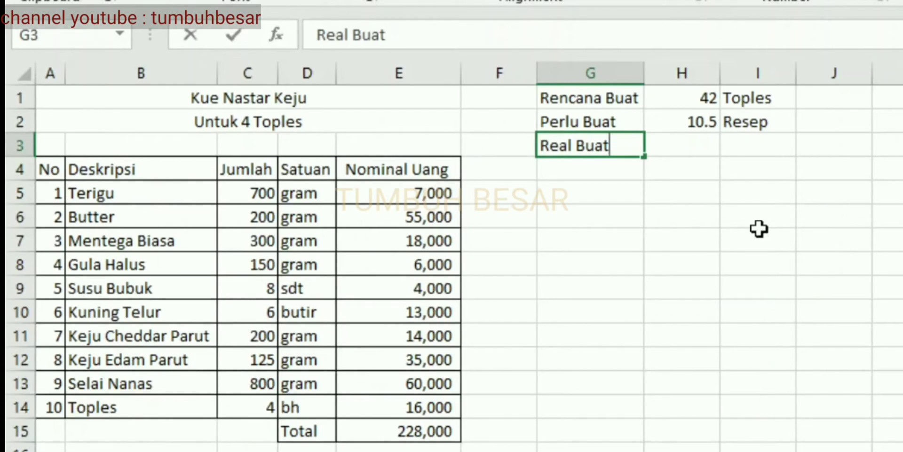
{"action": "key", "text": "Return"}
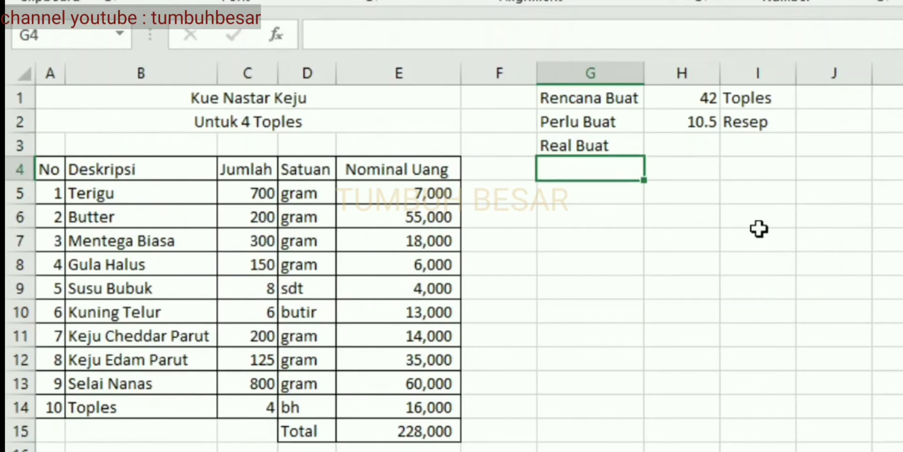
- Copy the unit "Resep" from cell I2 into cell I3 of the "Real Buat" row
{"action": "key", "text": "Up"}
{"action": "key", "text": "Right"}
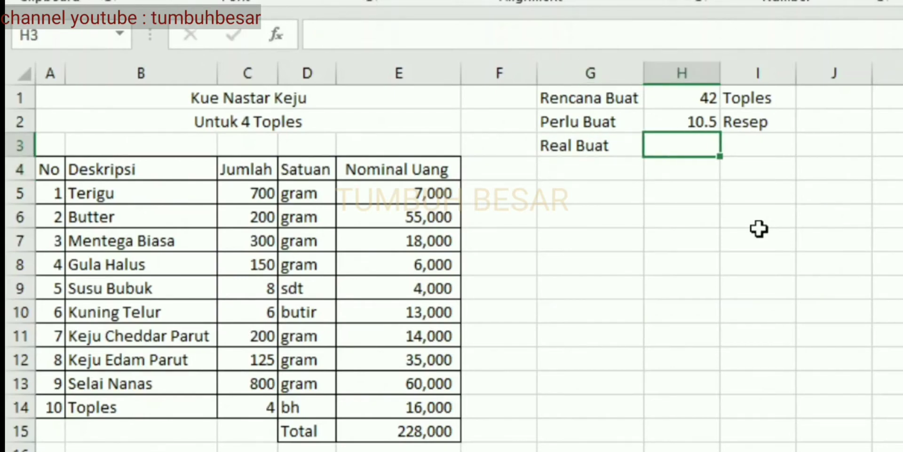
{"action": "key", "text": "Right"}
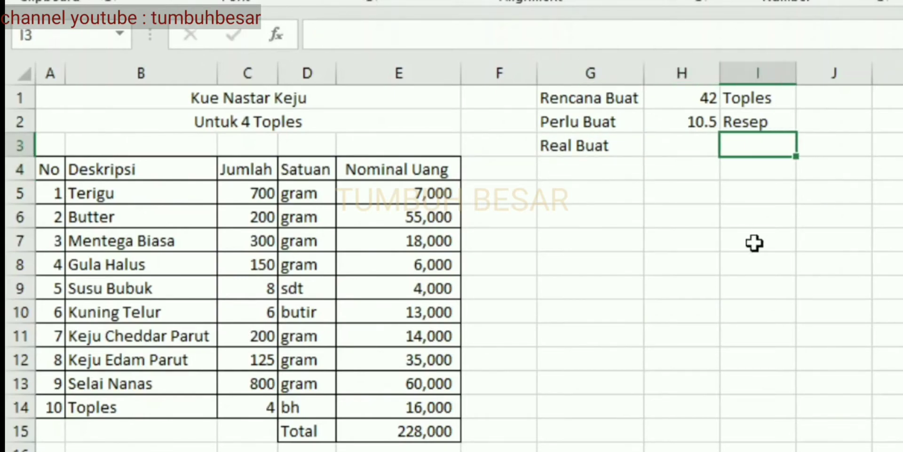
{"action": "key", "text": "Up"}
{"action": "key", "text": "ctrl+c"}
{"action": "key", "text": "Down"}
{"action": "key", "text": "ctrl+v"}
- Round the needed number of recipes up to a whole number in cell H3 with the formula =ROUNDUP(H2,0)
{"action": "key", "text": "Left"}
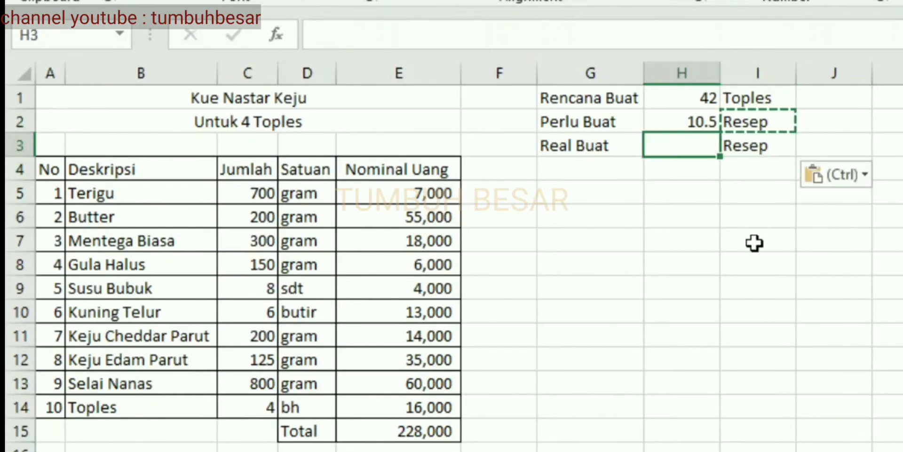
{"action": "key", "text": "Left"}
{"action": "key", "text": "Right"}
{"action": "key", "text": "Up"}
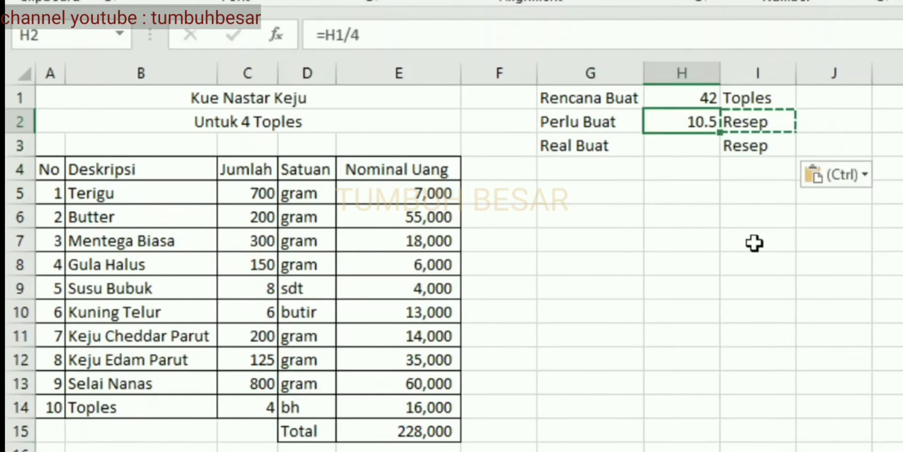
{"action": "key", "text": "Down"}
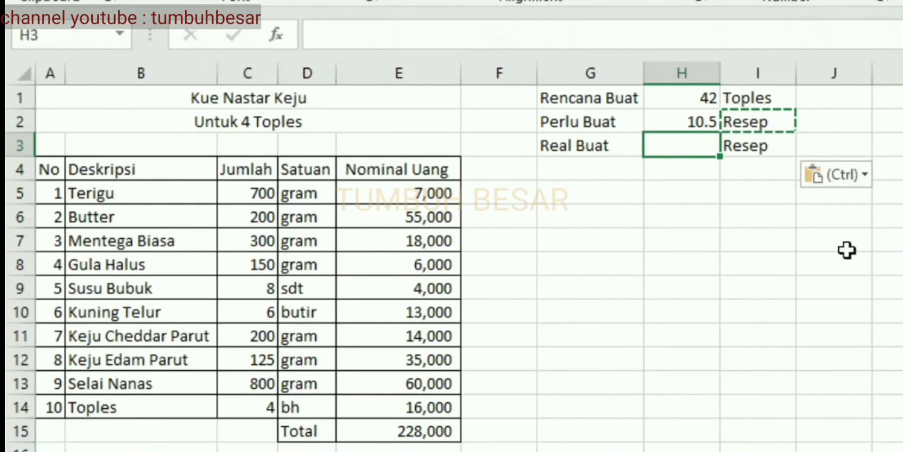
{"action": "type", "text": "="}
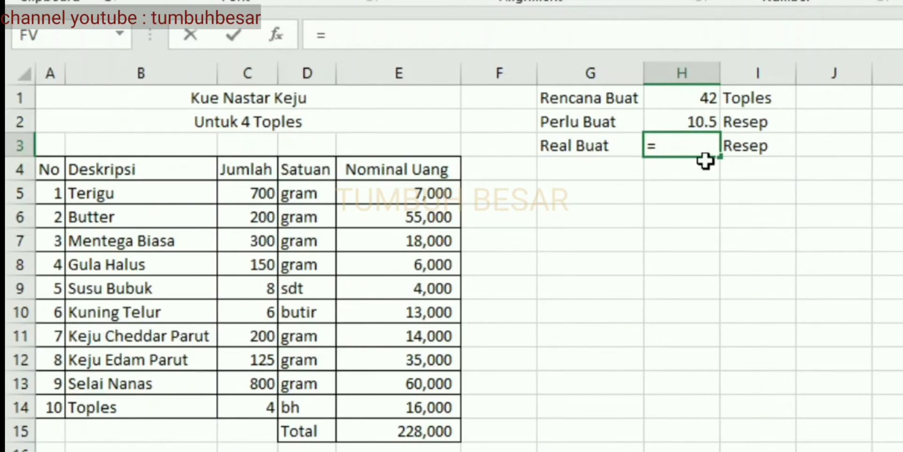
{"action": "type", "text": "roundu"}
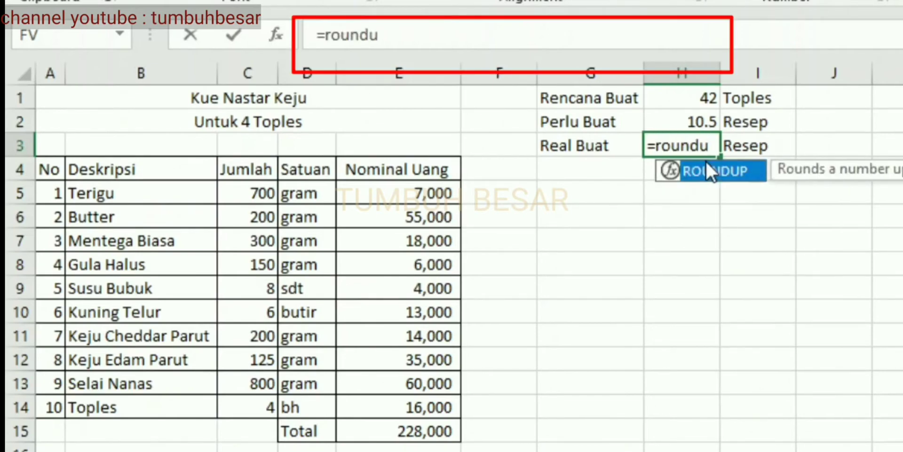
{"action": "type", "text": "p("}
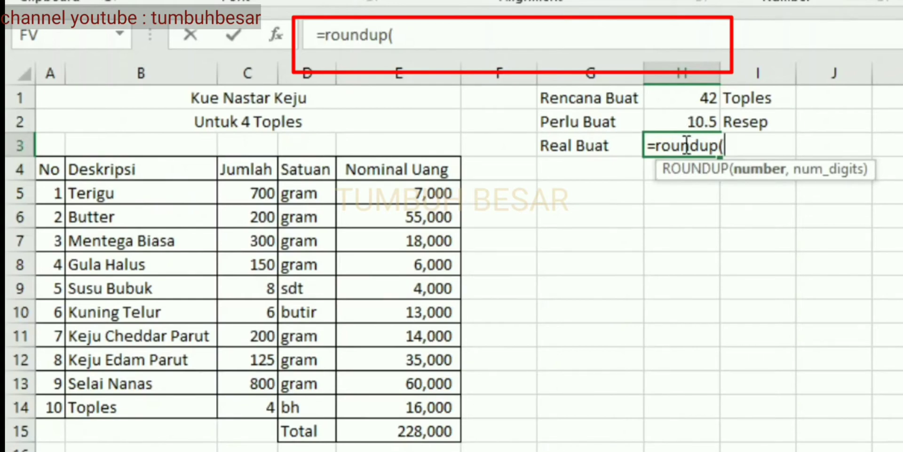
{"action": "left_click", "coordinate": [689, 119]}
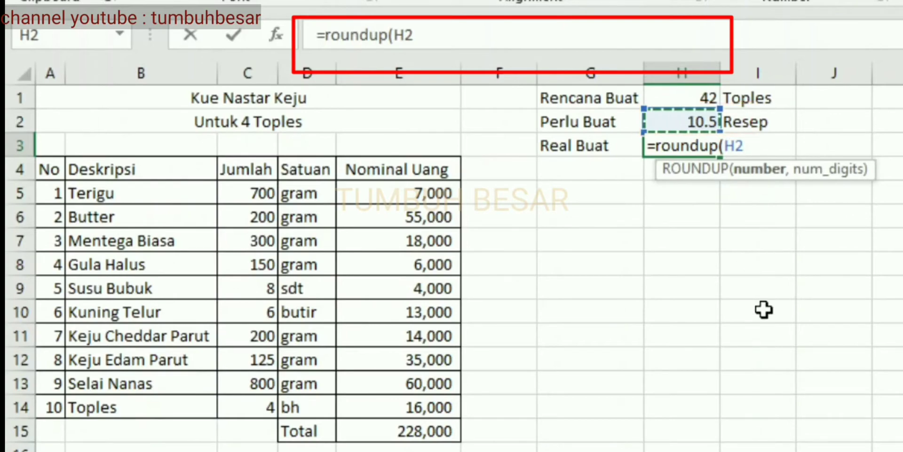
{"action": "type", "text": ","}
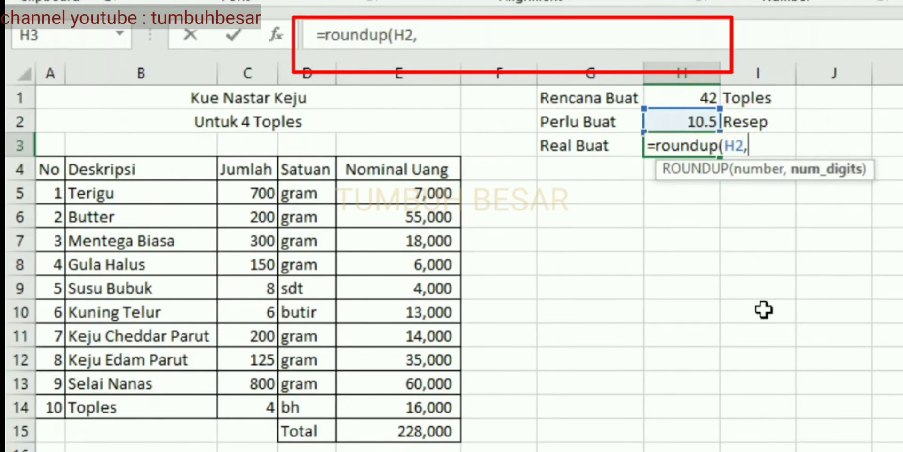
{"action": "type", "text": "0"}
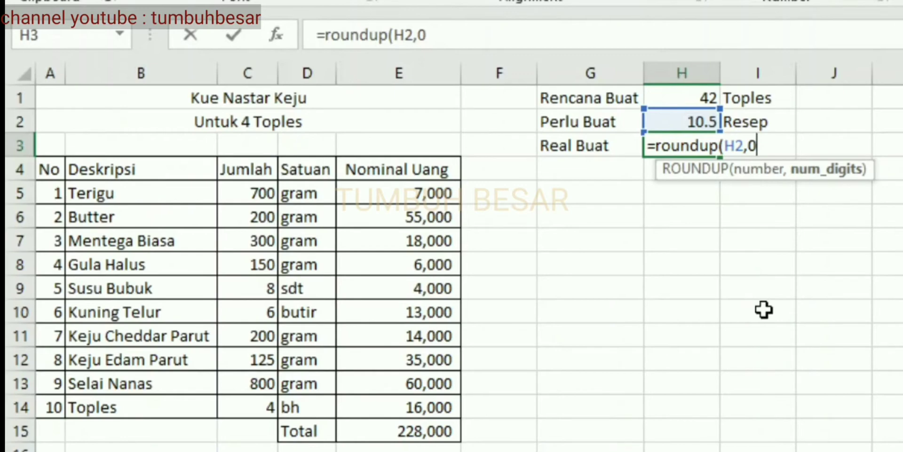
{"action": "type", "text": ")"}
{"action": "key", "text": "Return"}
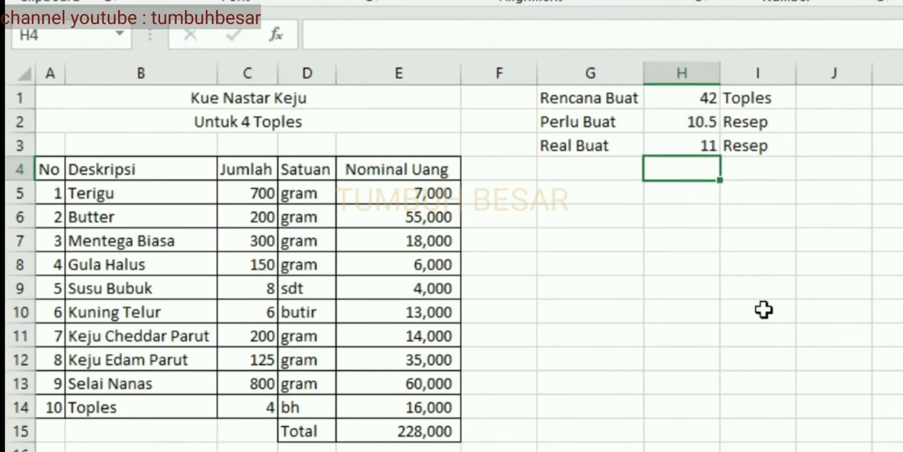
- Change the planned number of jars in cell H1 to 41 and check the rounded-up recipe count in H3
{"action": "key", "text": "Up"}
{"action": "key", "text": "Up"}
{"action": "key", "text": "Up"}
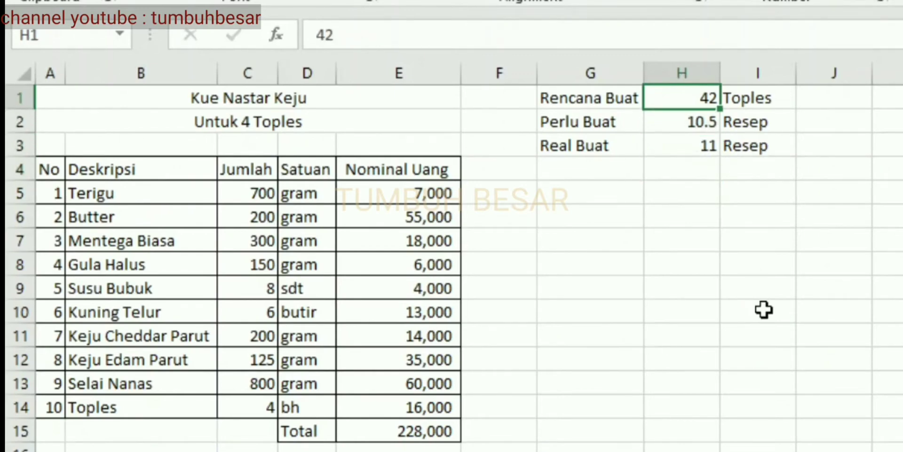
{"action": "type", "text": "41"}
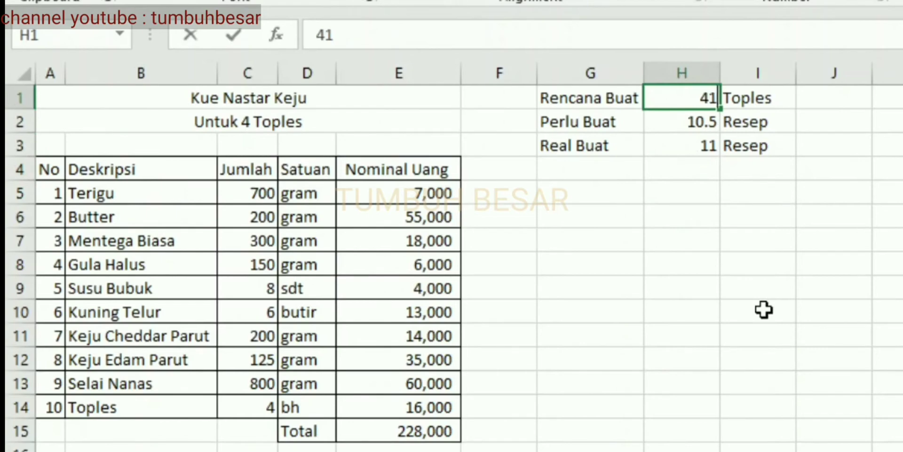
{"action": "key", "text": "Return"}
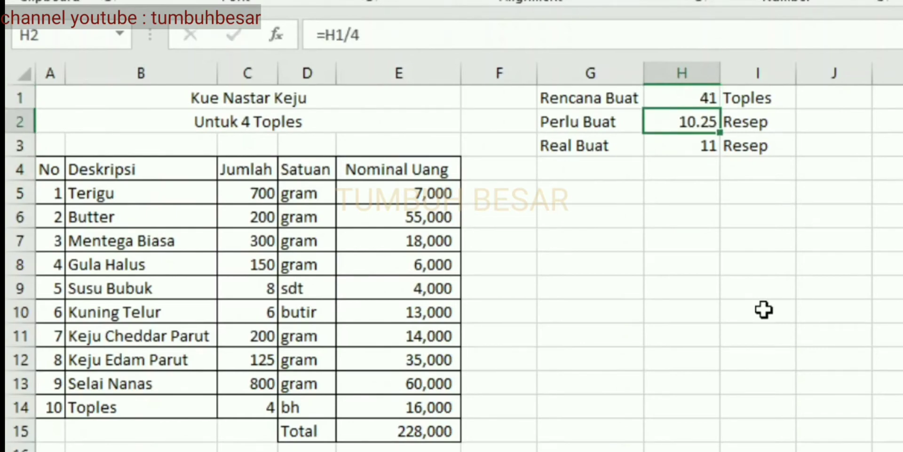
{"action": "key", "text": "Down"}
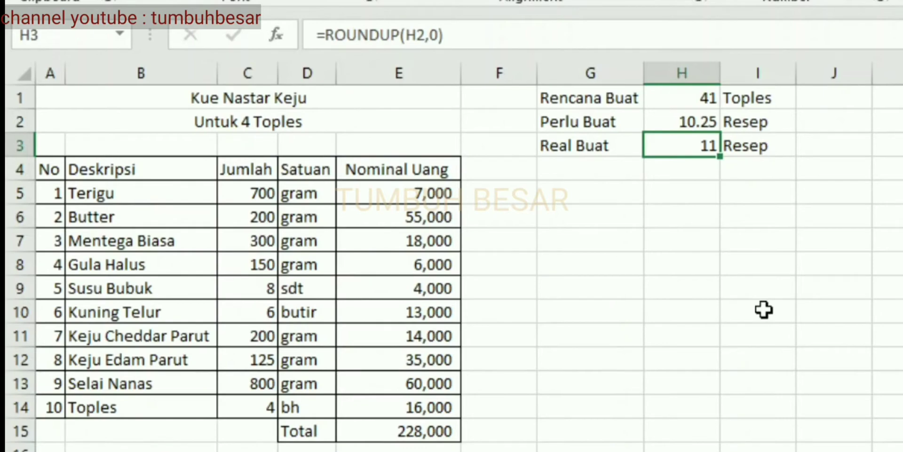
- Copy the ingredient table A4:E14, without its total row, and paste it at cell G4 below the planning block
{"action": "key", "text": "Down"}
{"action": "key", "text": "Left"}
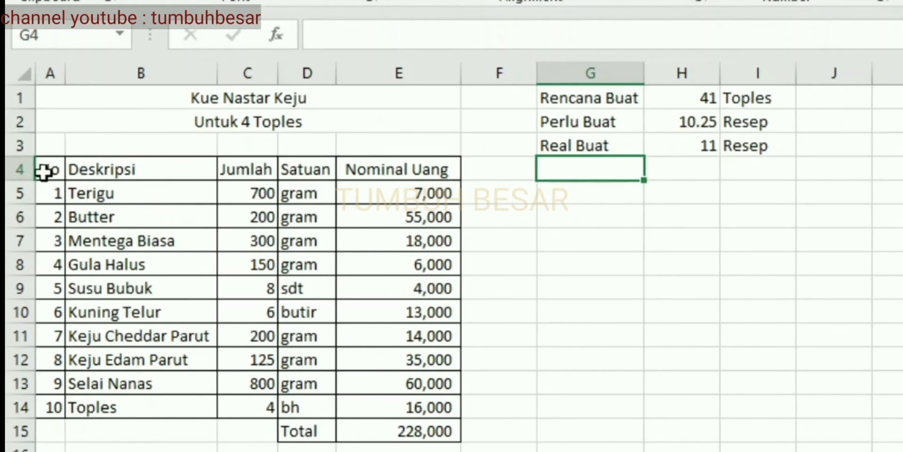
{"action": "left_click_drag", "start_coordinate": [45, 170], "coordinate": [401, 407]}
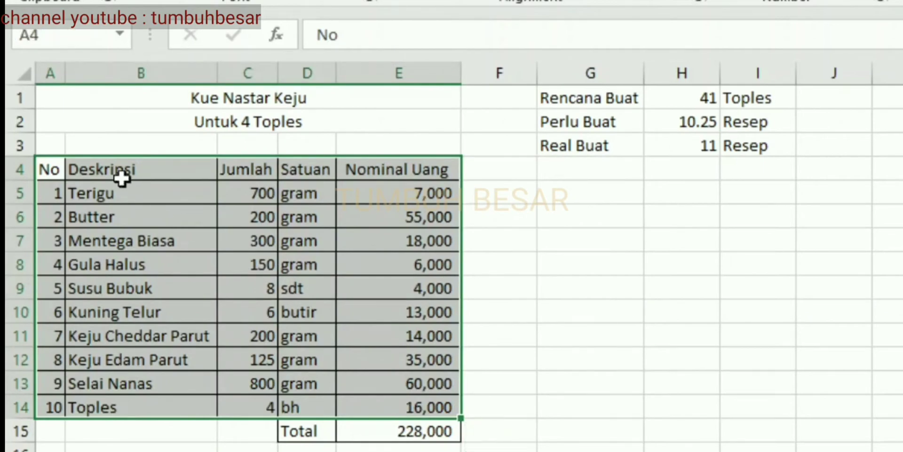
{"action": "left_click", "coordinate": [44, 169]}
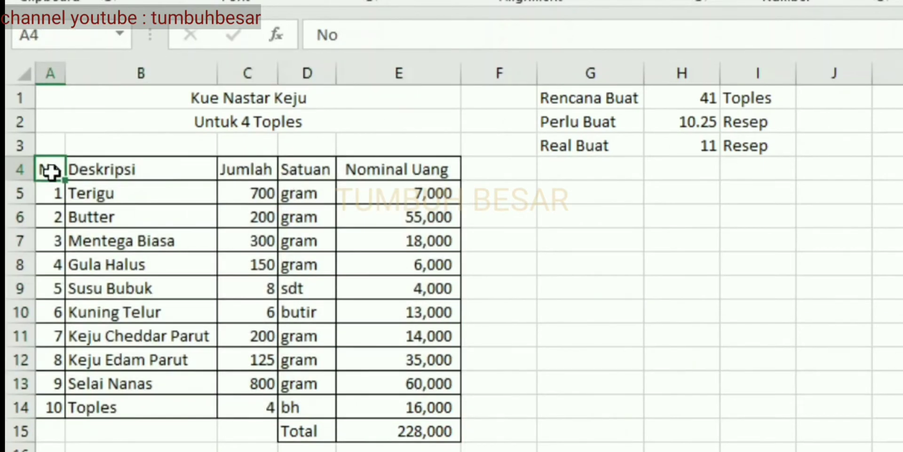
{"action": "left_click_drag", "start_coordinate": [49, 170], "coordinate": [429, 399]}
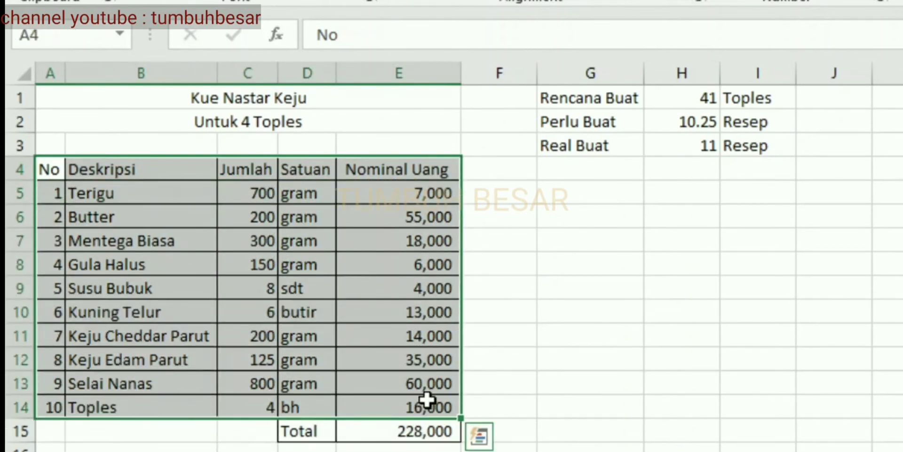
{"action": "key", "text": "ctrl+c"}
{"action": "left_click", "coordinate": [582, 163]}
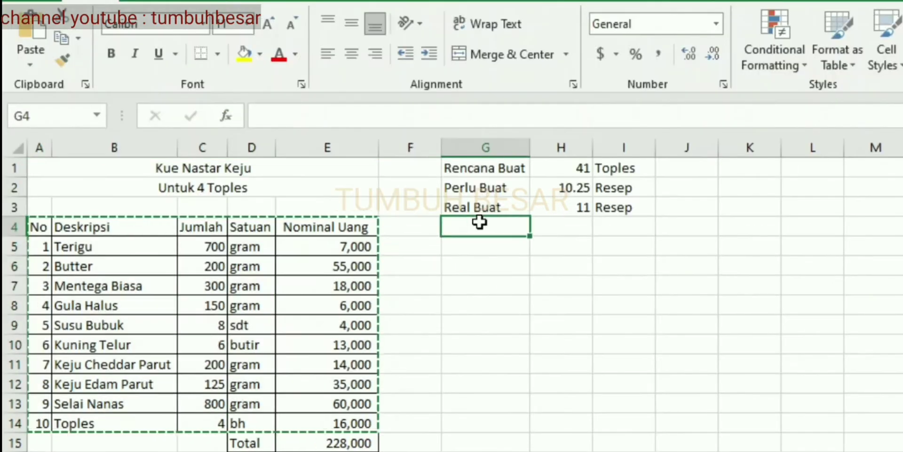
{"action": "key", "text": "ctrl+v"}
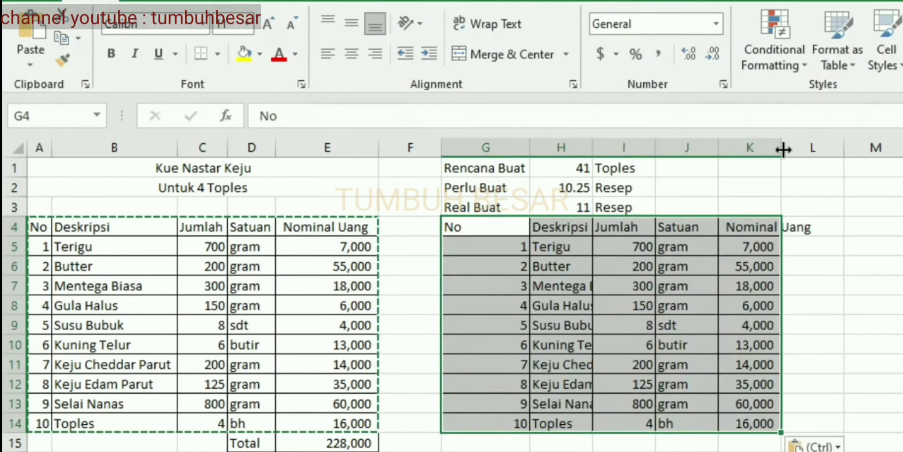
- Widen columns K and H of the pasted table so the "Nominal Uang" header and the full ingredient names fit
{"action": "left_click", "coordinate": [760, 188]}
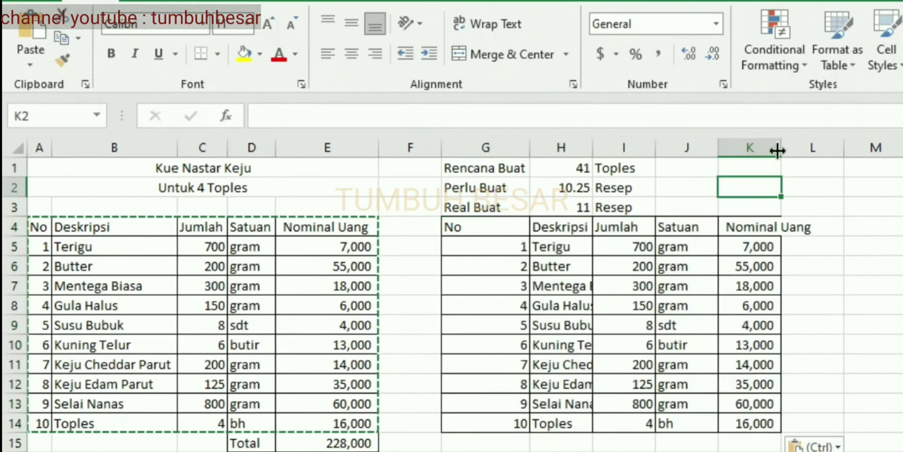
{"action": "left_click_drag", "start_coordinate": [781, 147], "coordinate": [812, 147]}
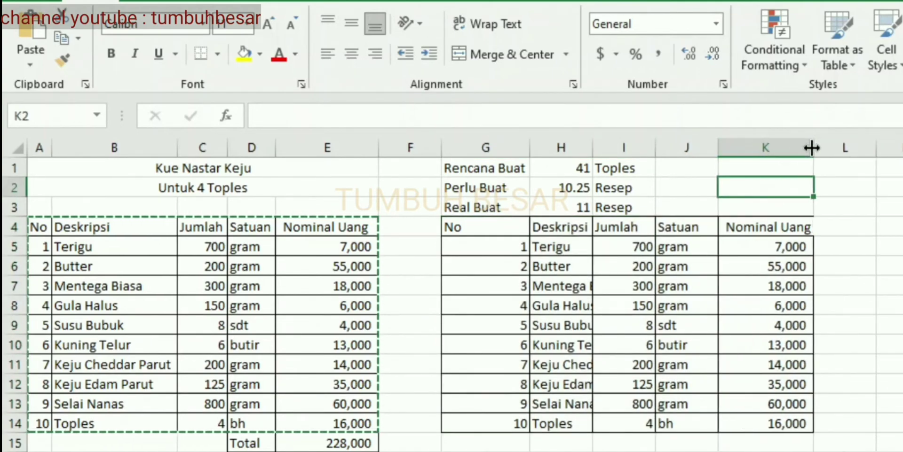
{"action": "left_click", "coordinate": [848, 300]}
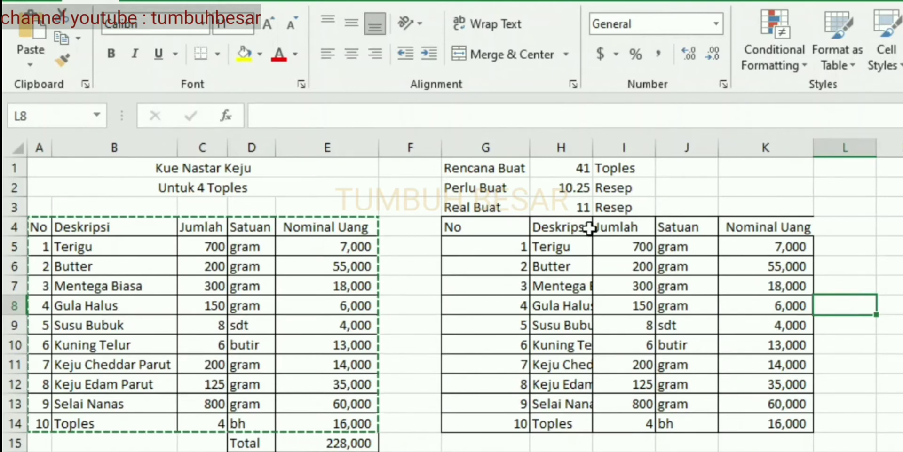
{"action": "left_click_drag", "start_coordinate": [591, 146], "coordinate": [593, 146]}
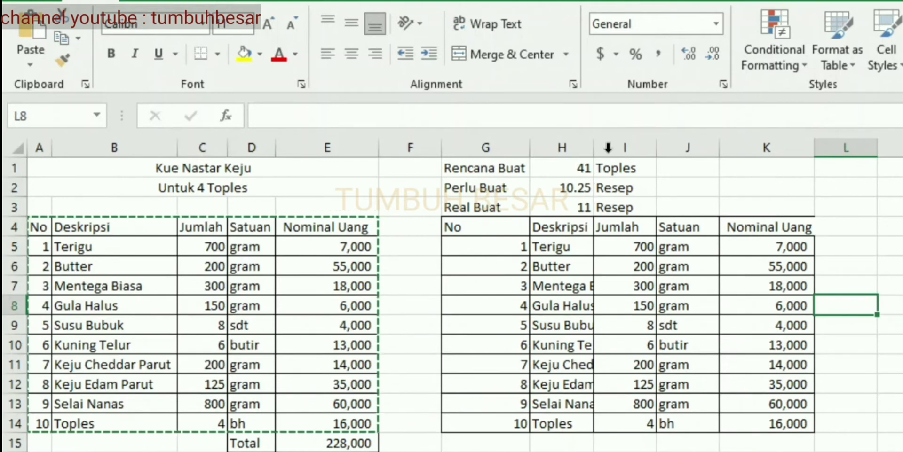
{"action": "left_click", "coordinate": [582, 151]}
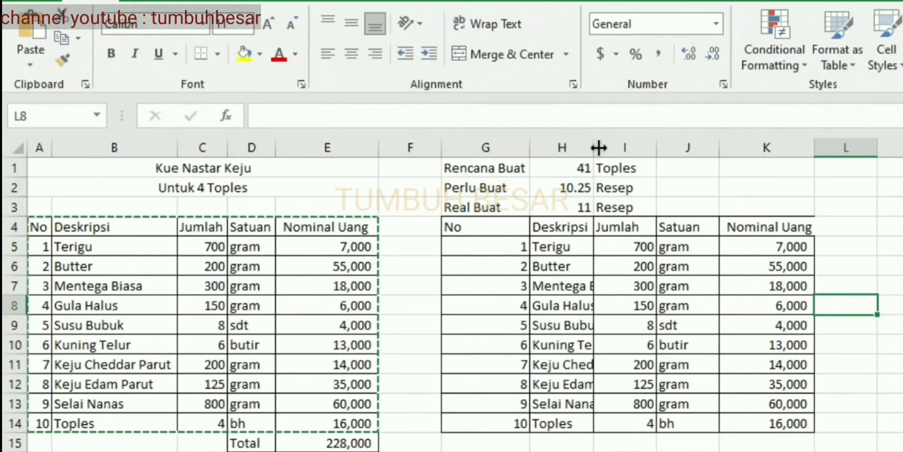
{"action": "left_click_drag", "start_coordinate": [599, 147], "coordinate": [673, 149]}
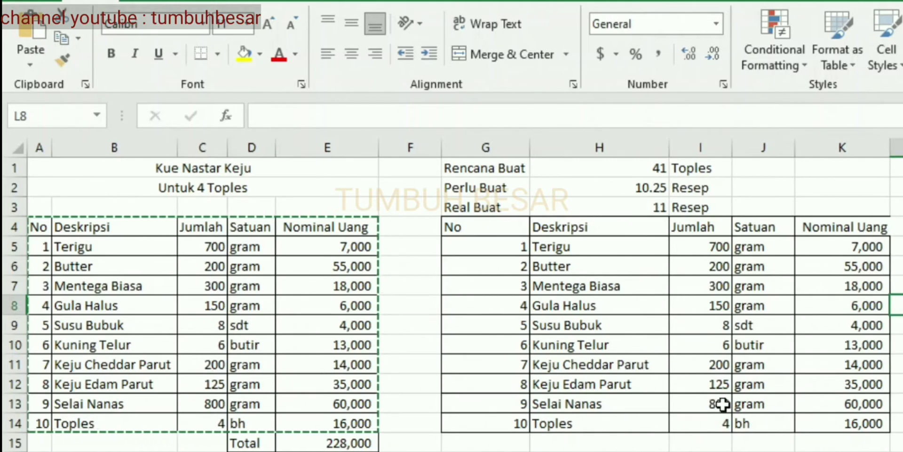
{"action": "left_click", "coordinate": [736, 383]}
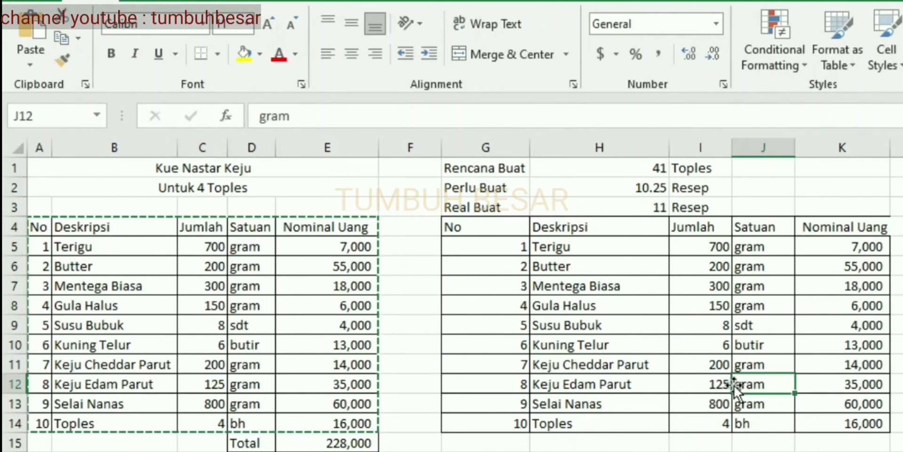
- Clear the ingredient quantities in I5:I14 of the copied table's Jumlah column
{"action": "left_click", "coordinate": [763, 349]}
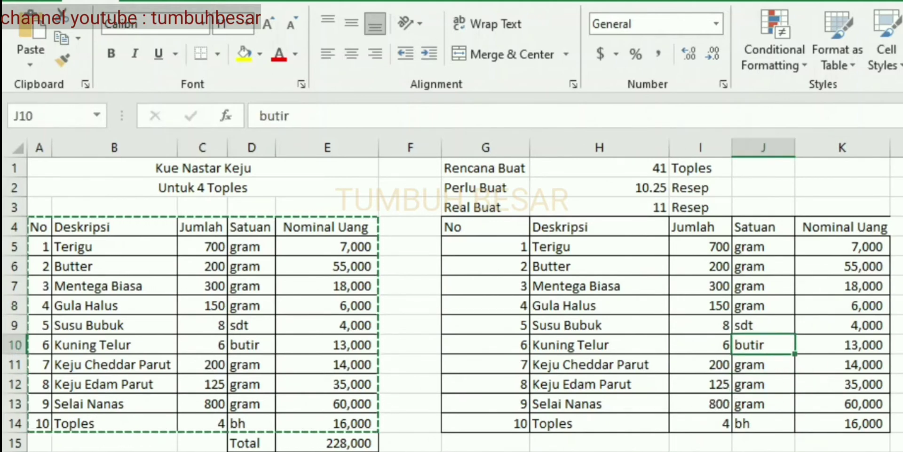
{"action": "left_click", "coordinate": [705, 242]}
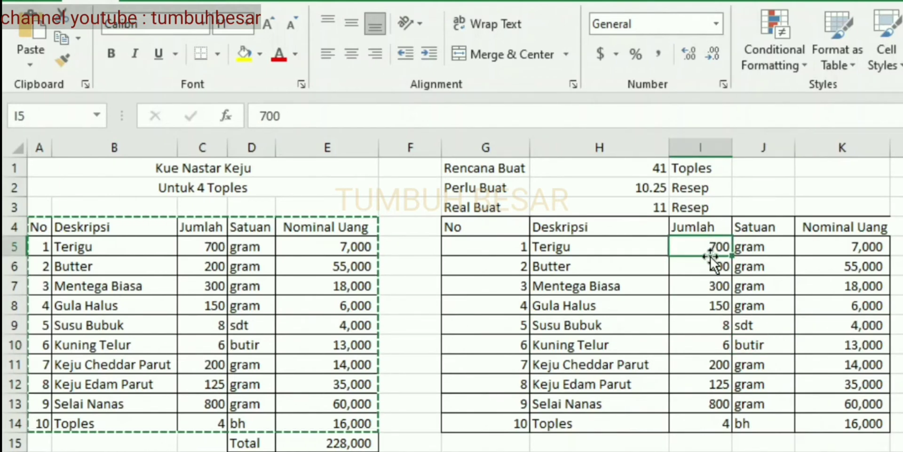
{"action": "left_click_drag", "start_coordinate": [710, 248], "coordinate": [693, 429]}
{"action": "key", "text": "Delete"}
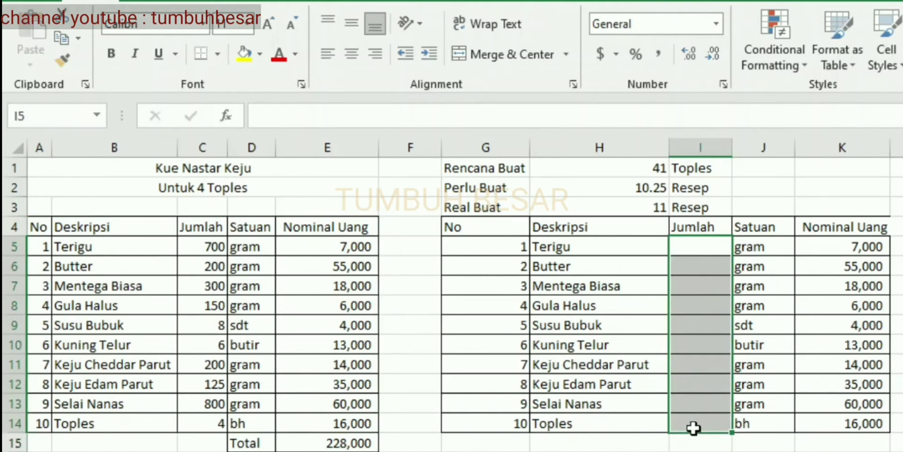
- Calculate the Terigu quantity in cell I5 with the formula =C5*H3
{"action": "left_click", "coordinate": [714, 242]}
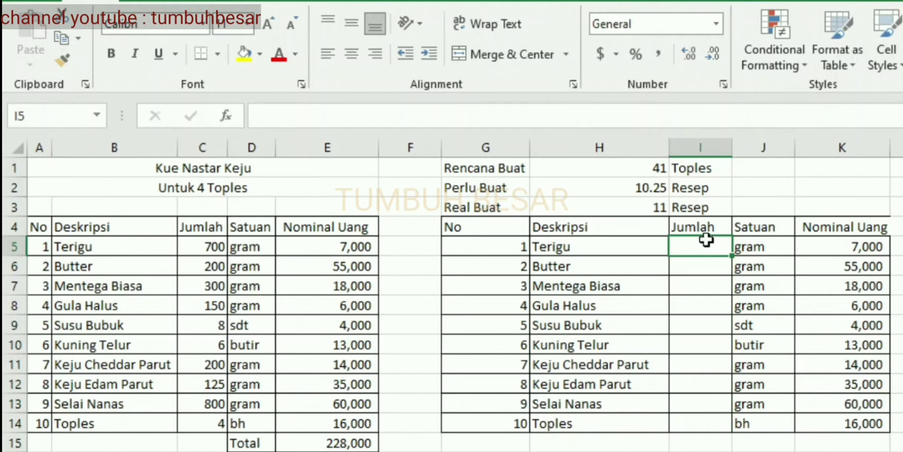
{"action": "type", "text": "="}
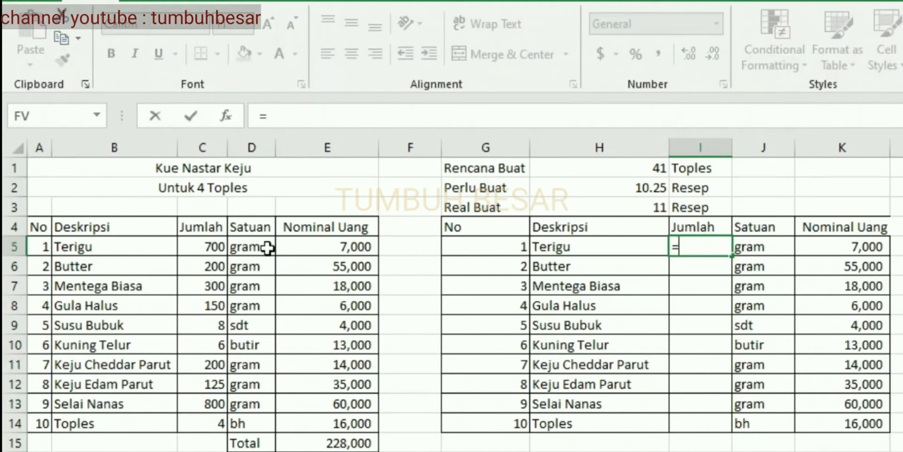
{"action": "left_click", "coordinate": [207, 248]}
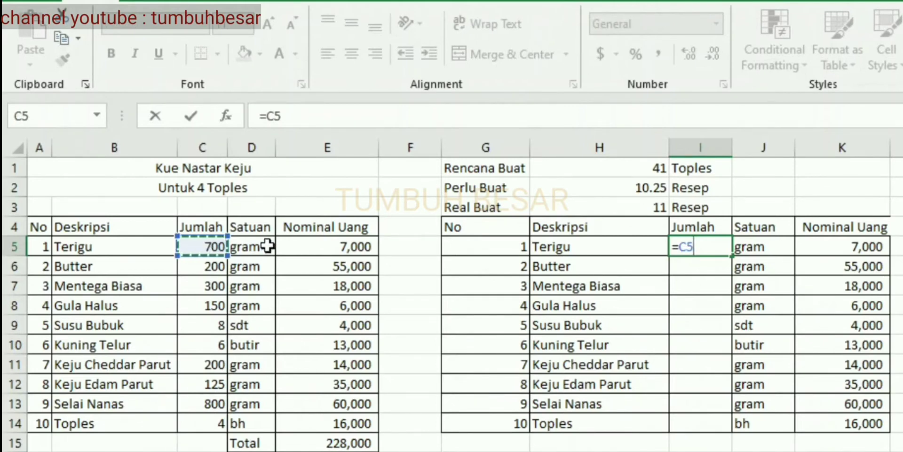
{"action": "type", "text": "*"}
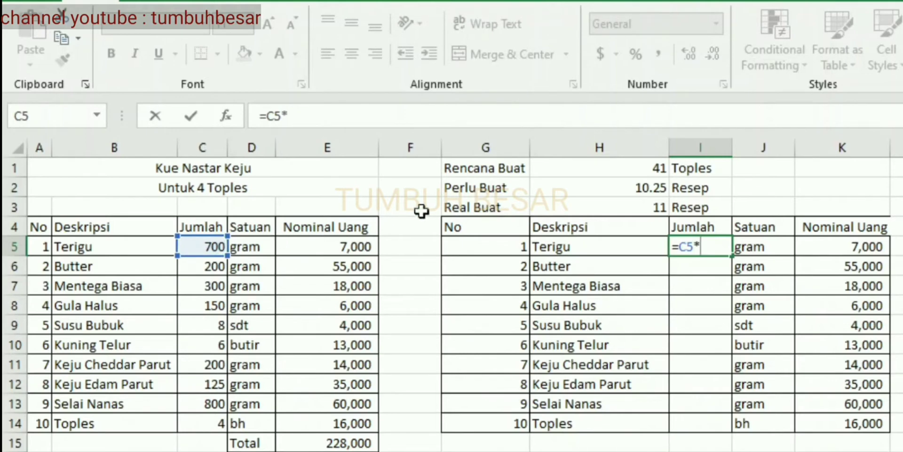
{"action": "left_click", "coordinate": [586, 210]}
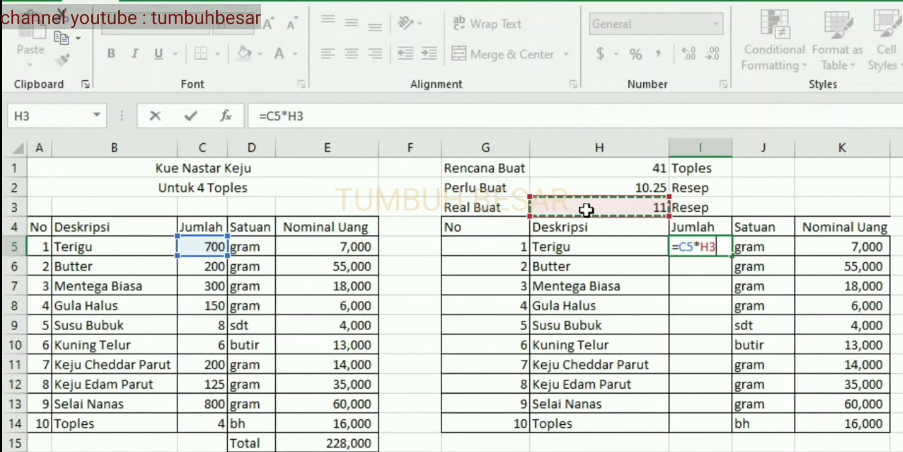
{"action": "key", "text": "Return"}
{"action": "key", "text": "Up"}
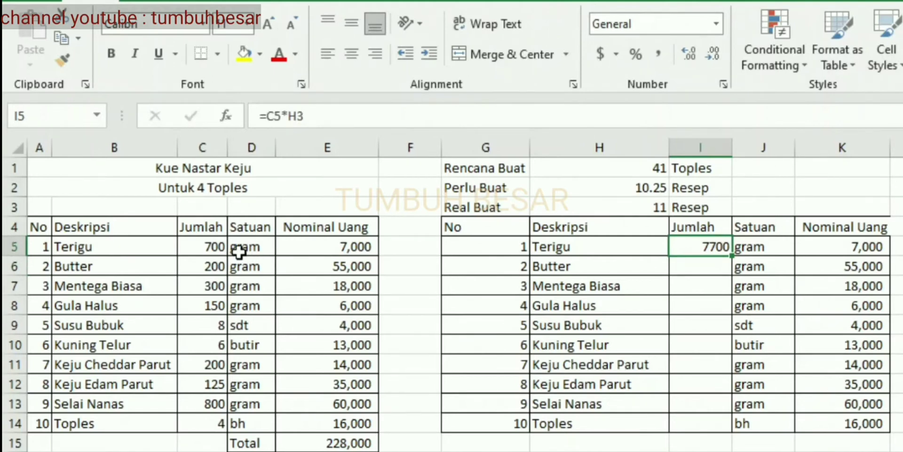
- Change the planned number of jars in cell H1 to 60 and check the recalculated Terigu quantity
{"action": "left_click", "coordinate": [631, 169]}
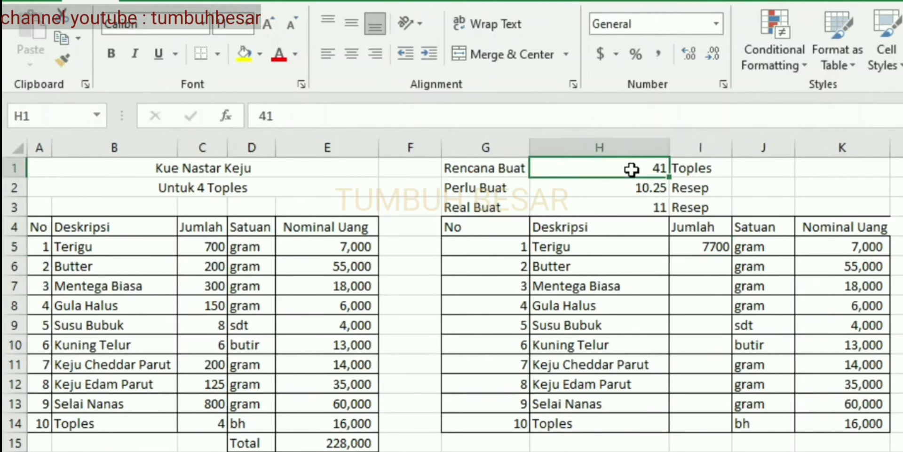
{"action": "type", "text": "60"}
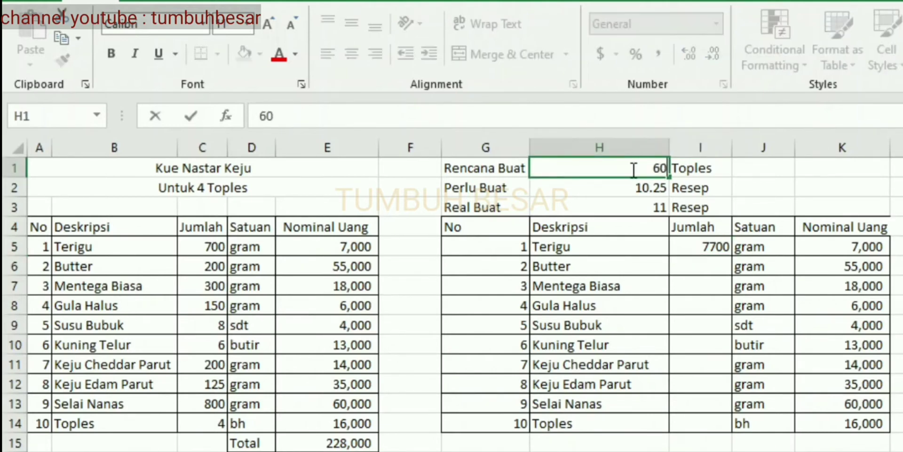
{"action": "key", "text": "Return"}
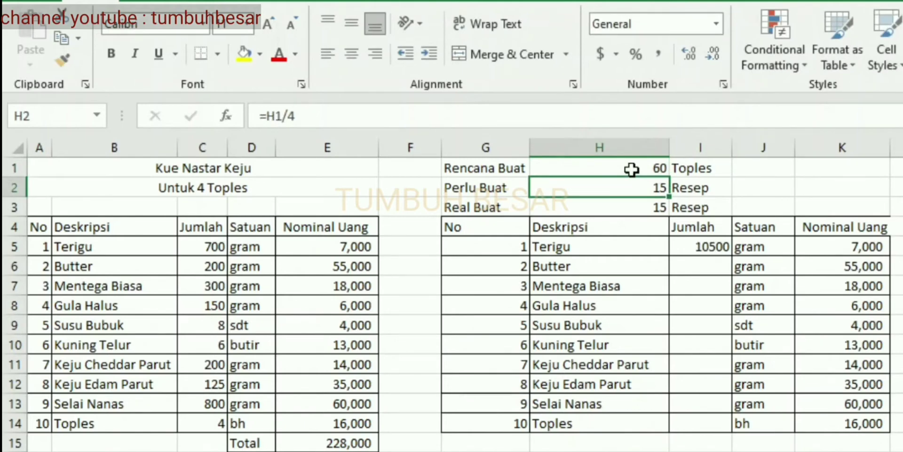
- Try to fill the Terigu quantity formula from I5 down to I6 and inspect the copied formula
{"action": "left_click", "coordinate": [714, 246]}
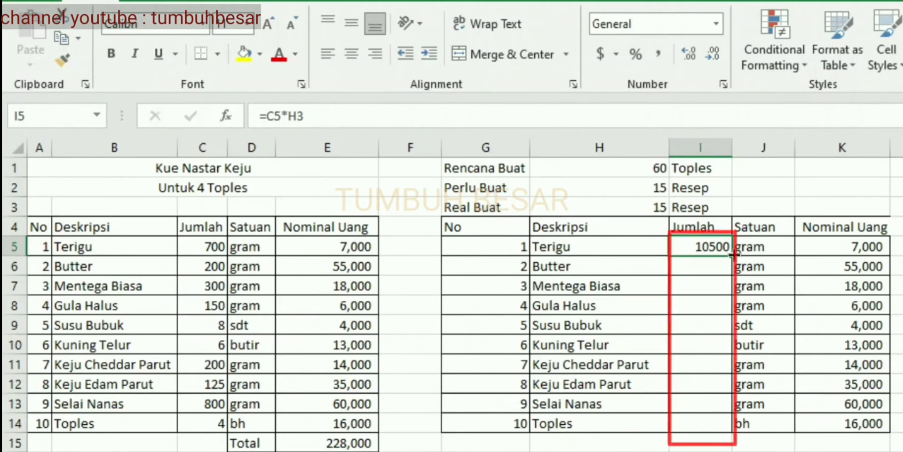
{"action": "left_click_drag", "start_coordinate": [731, 256], "coordinate": [721, 285]}
{"action": "left_click", "coordinate": [707, 270]}
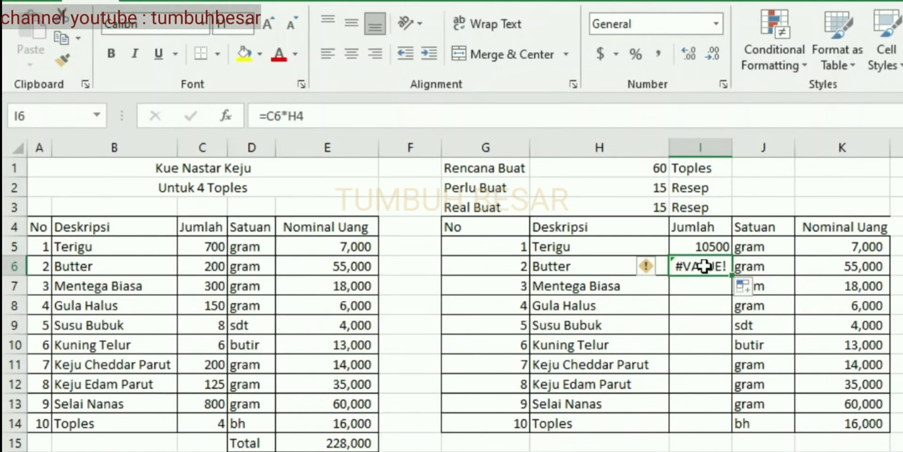
- Make the H3 reference in cell I5 absolute so the formula reads =C5*$H$3
{"action": "left_click", "coordinate": [706, 245]}
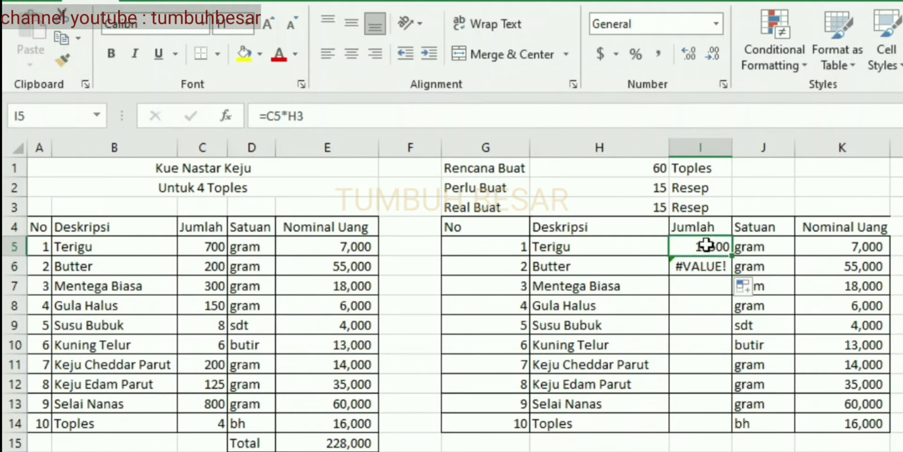
{"action": "left_click", "coordinate": [303, 116]}
{"action": "mouse_move", "coordinate": [304, 116]}
{"action": "left_mouse_down"}
{"action": "mouse_move", "coordinate": [282, 119]}
{"action": "mouse_move", "coordinate": [290, 118]}
{"action": "left_mouse_up"}
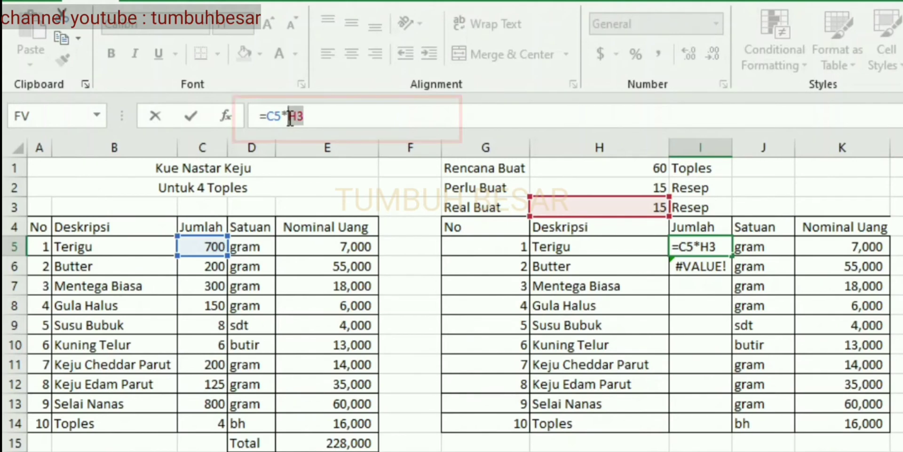
{"action": "key", "text": "F4"}
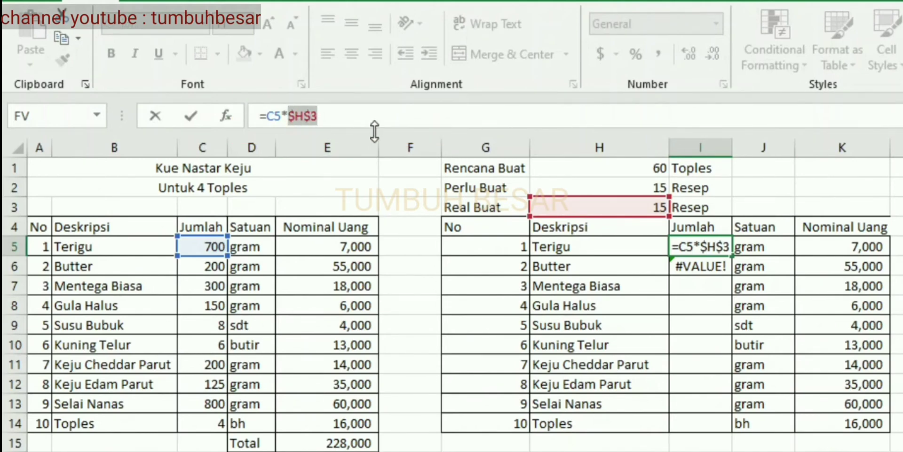
{"action": "key", "text": "Return"}
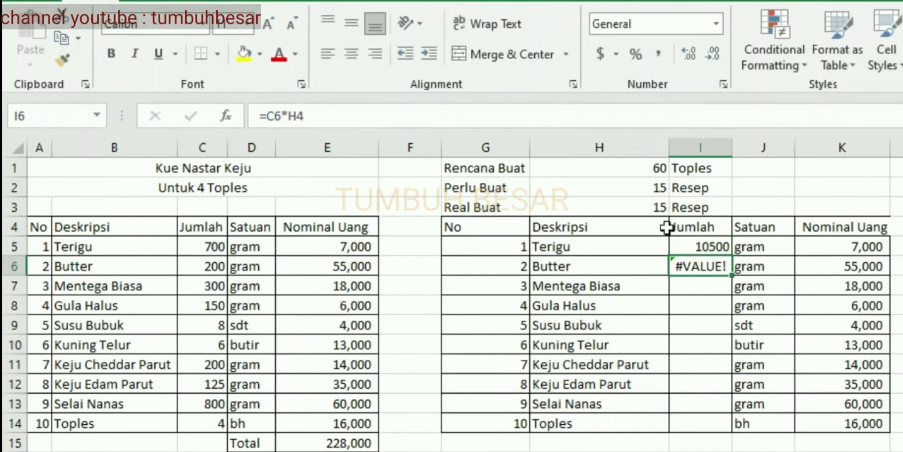
- Fill the quantity formula from I5 down to I14 for all ingredients and check one of the copied formulas
{"action": "left_click", "coordinate": [705, 252]}
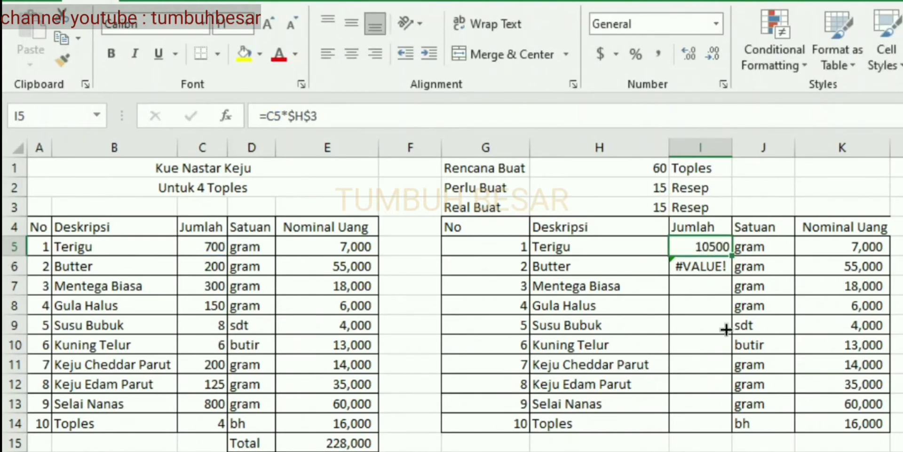
{"action": "left_click_drag", "start_coordinate": [725, 330], "coordinate": [719, 429]}
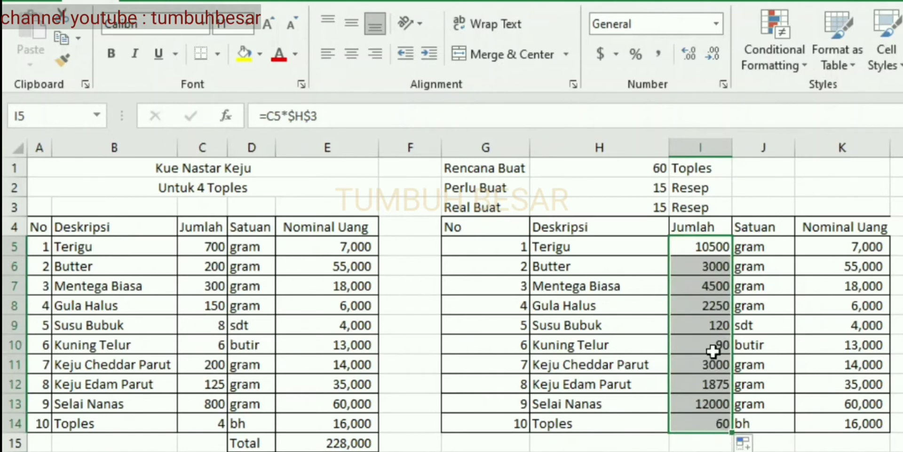
{"action": "left_click", "coordinate": [702, 310]}
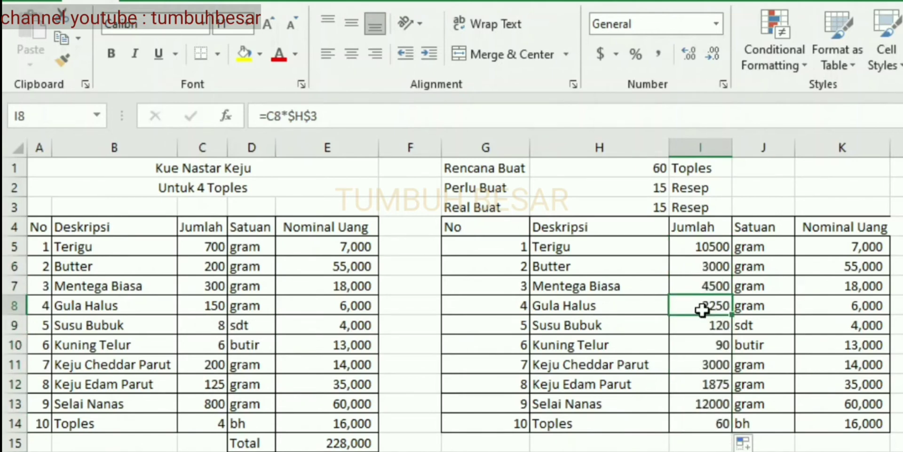
- Set the planned number of jars in cell H1 to 40 and check the recalculated Gula Halus and Toples quantities
{"action": "left_click", "coordinate": [659, 164]}
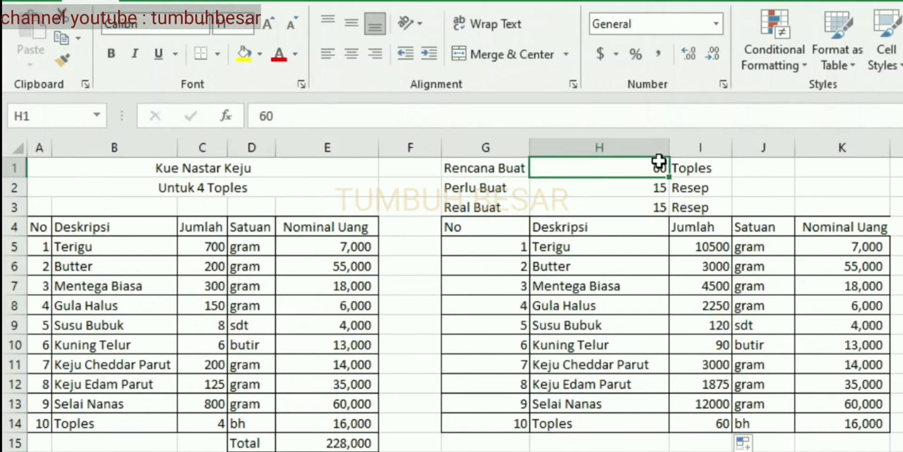
{"action": "type", "text": "40"}
{"action": "key", "text": "Return"}
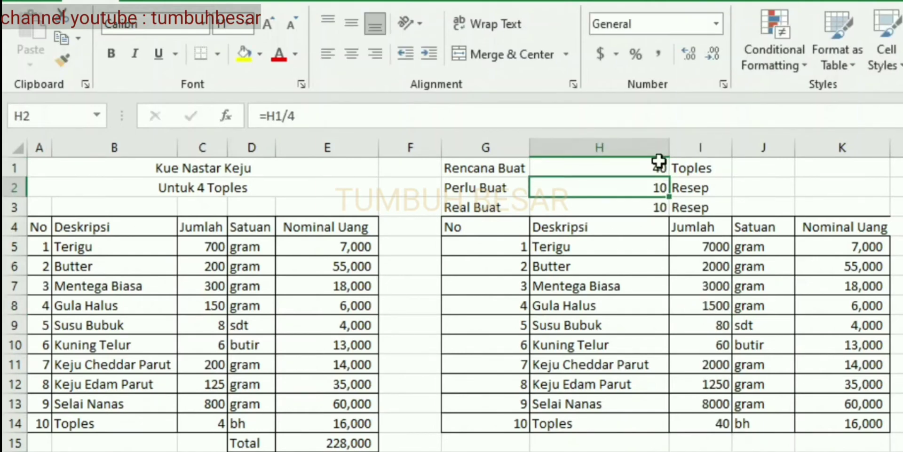
{"action": "left_click", "coordinate": [708, 307]}
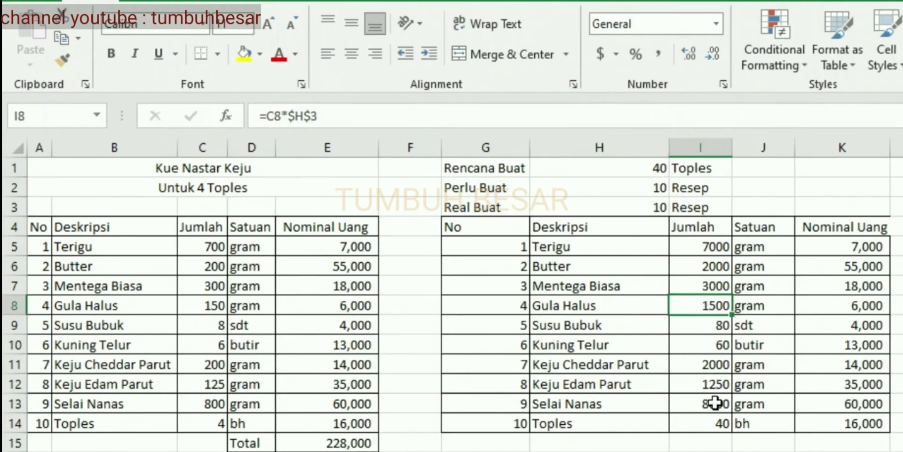
{"action": "left_click", "coordinate": [717, 428]}
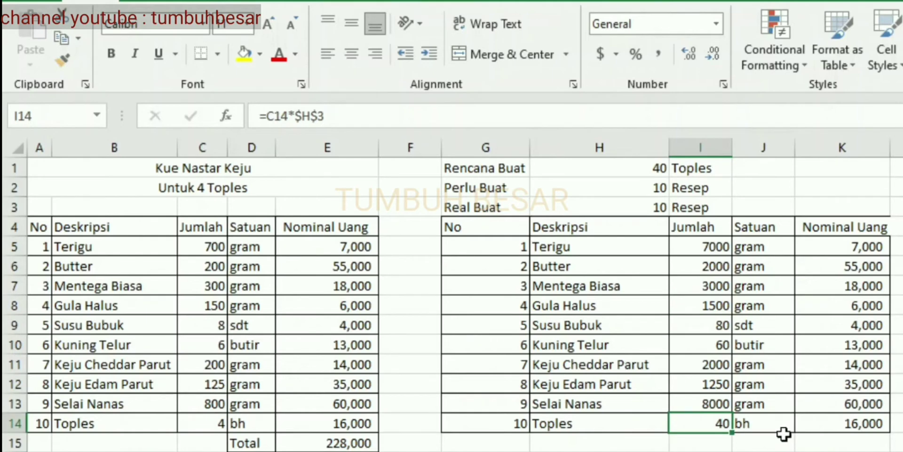
- Format the quantities in I5:I14 with thousands separators and no decimal places, and look over the formatted cells
{"action": "left_click", "coordinate": [694, 246]}
{"action": "mouse_move", "coordinate": [693, 247]}
{"action": "left_mouse_down"}
{"action": "mouse_move", "coordinate": [687, 330]}
{"action": "mouse_move", "coordinate": [694, 430]}
{"action": "left_mouse_up"}
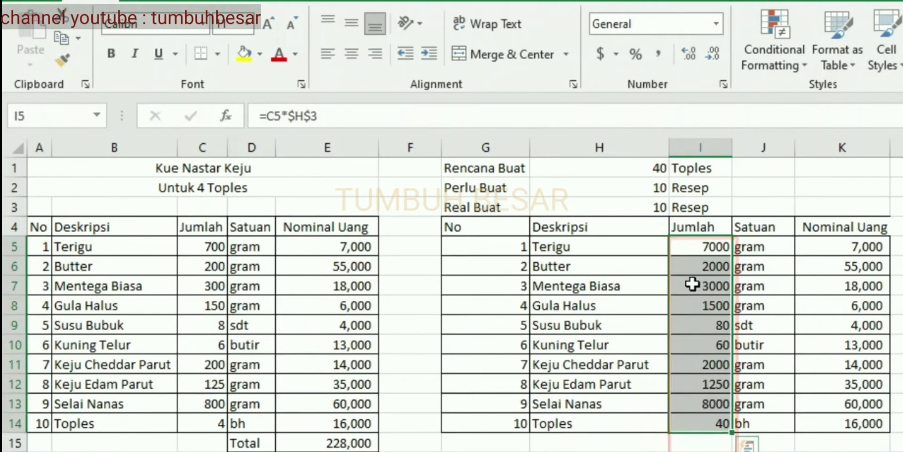
{"action": "left_click", "coordinate": [658, 55]}
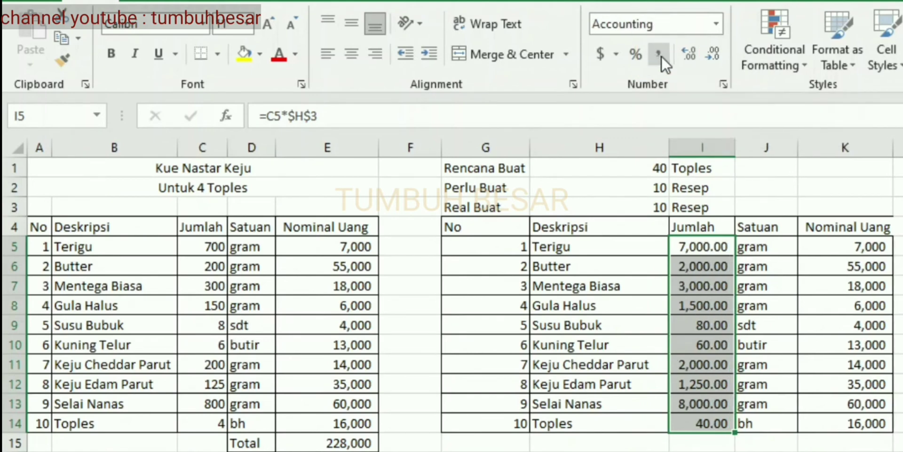
{"action": "left_click", "coordinate": [712, 54]}
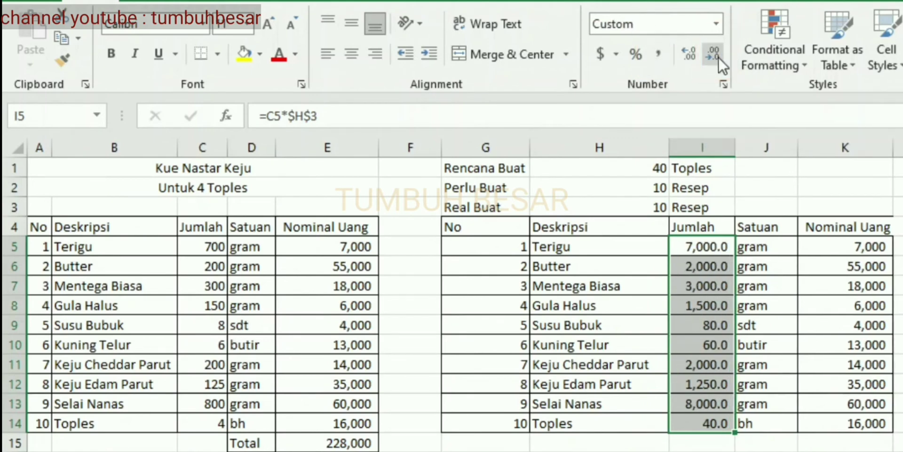
{"action": "left_click", "coordinate": [712, 54]}
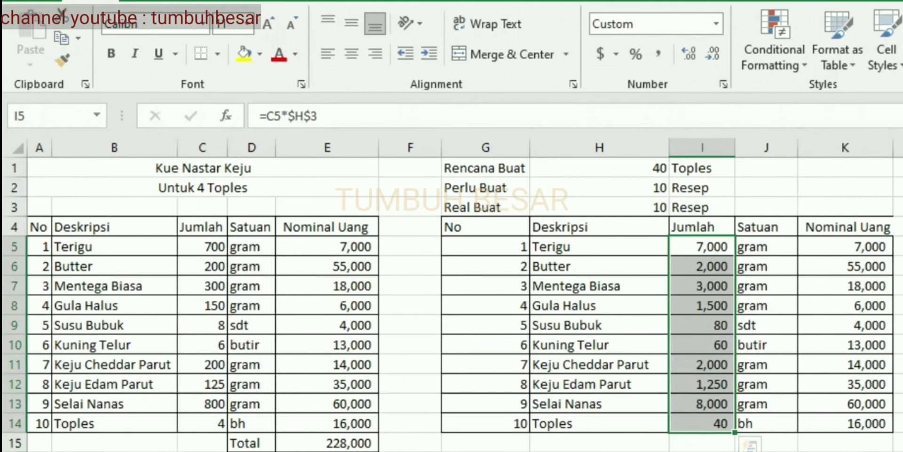
{"action": "left_click", "coordinate": [902, 365]}
{"action": "left_click", "coordinate": [713, 262]}
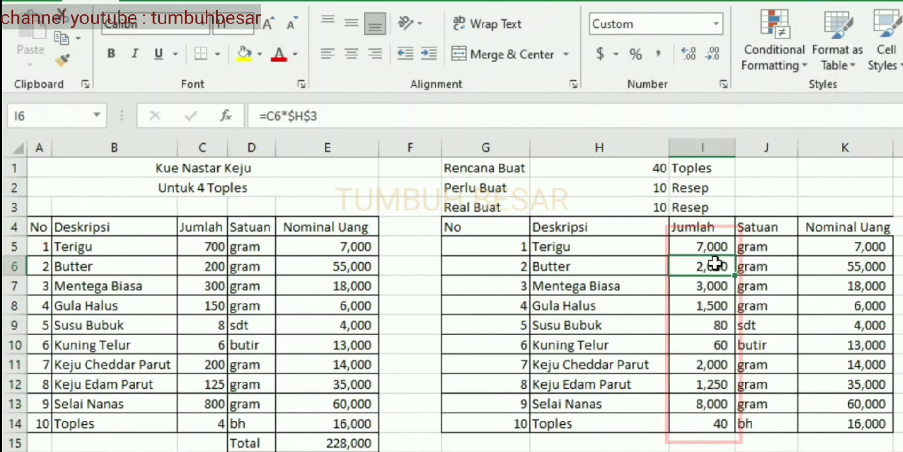
{"action": "left_click", "coordinate": [711, 289]}
{"action": "left_click", "coordinate": [706, 304]}
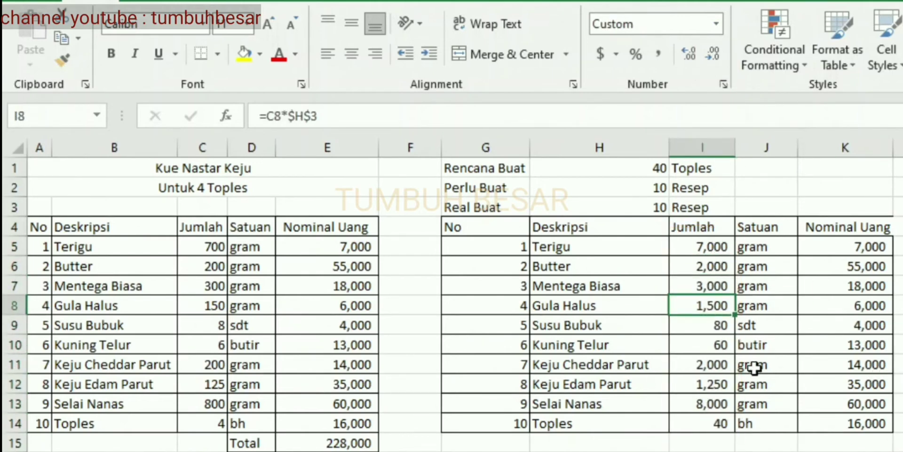
- Widen column K slightly and clear the copied amounts in K5:K14 of the Nominal Uang column
{"action": "left_click", "coordinate": [820, 247]}
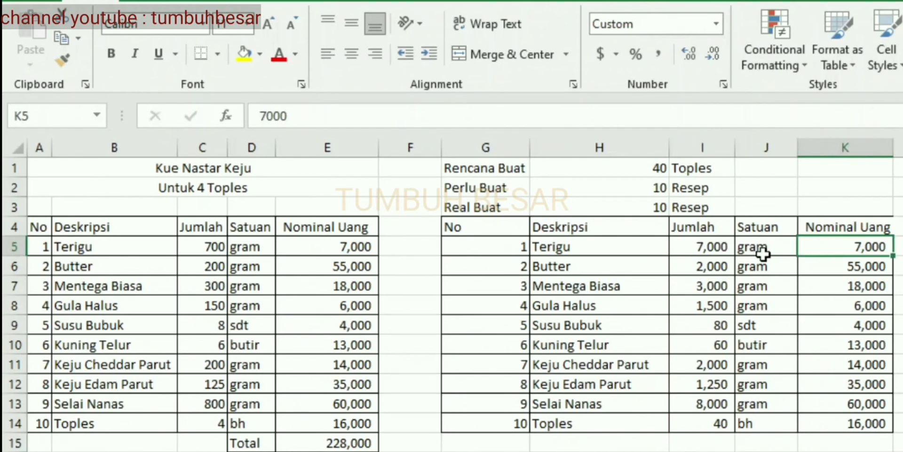
{"action": "left_click_drag", "start_coordinate": [893, 147], "coordinate": [900, 148]}
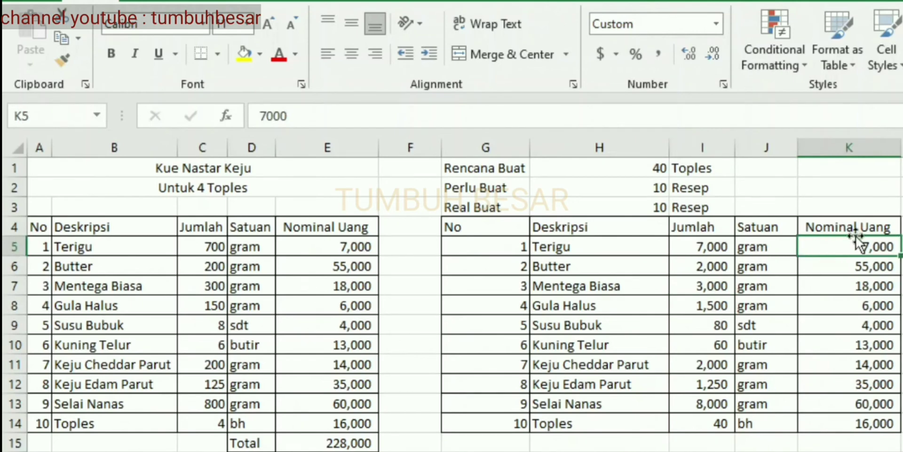
{"action": "left_click_drag", "start_coordinate": [854, 248], "coordinate": [842, 428]}
{"action": "key", "text": "Delete"}
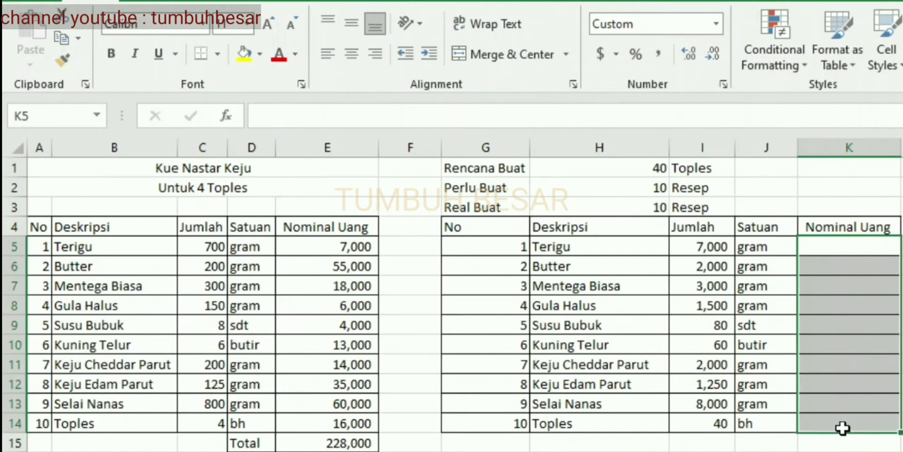
{"action": "left_click", "coordinate": [842, 239]}
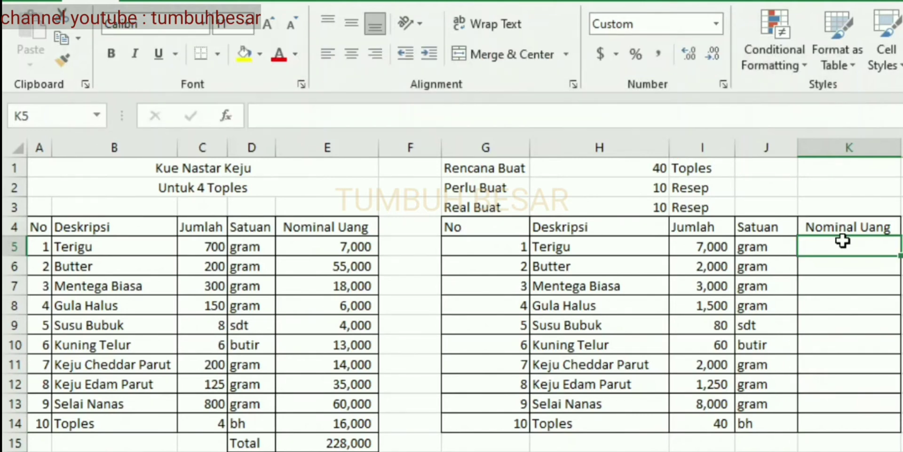
- Enter the formula =E5*$H$3 in K5 to multiply the Terigu cost by the fixed Real Buat recipe count
{"action": "type", "text": "="}
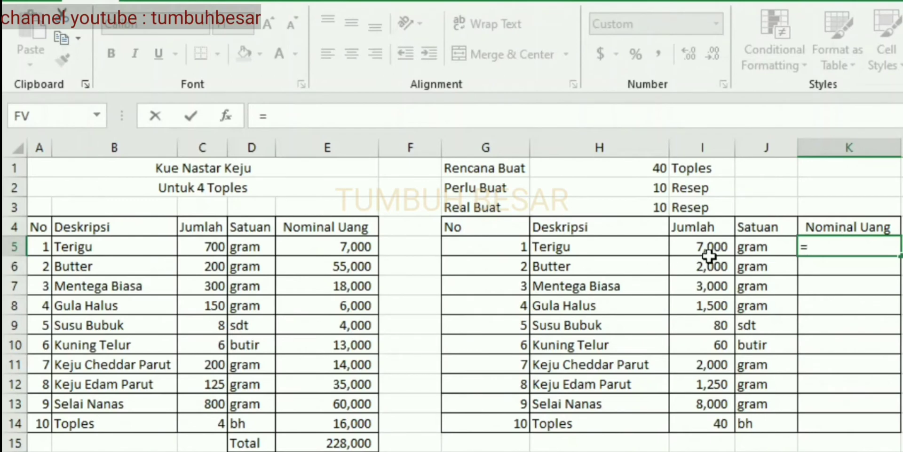
{"action": "left_click", "coordinate": [336, 250]}
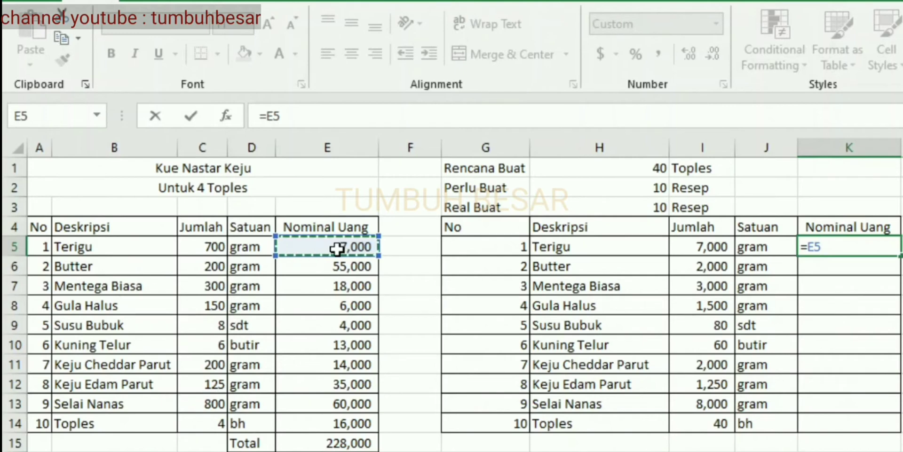
{"action": "type", "text": "*"}
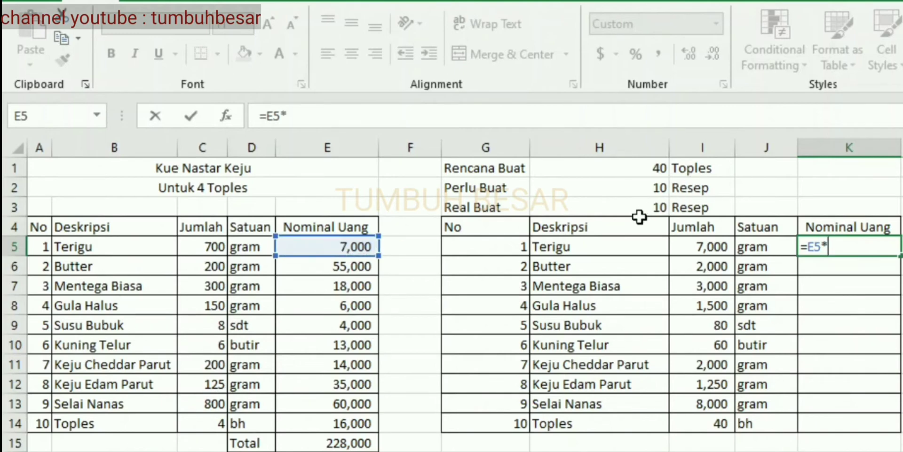
{"action": "left_click", "coordinate": [639, 211]}
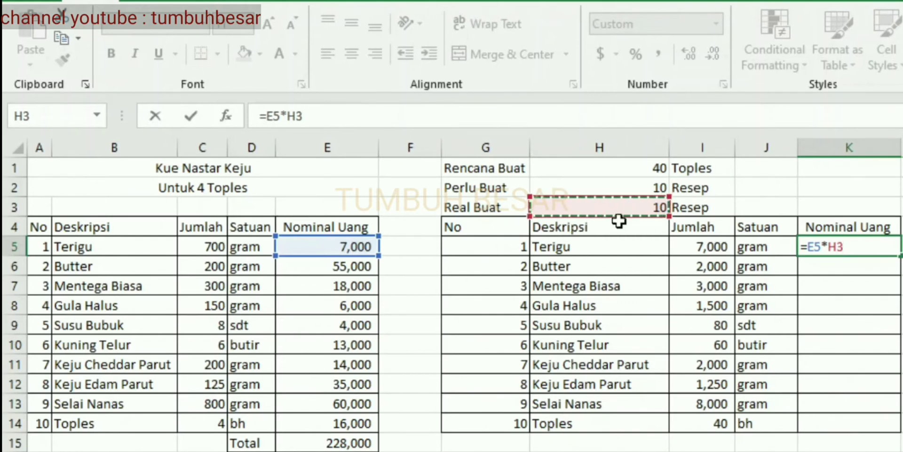
{"action": "left_click", "coordinate": [306, 115]}
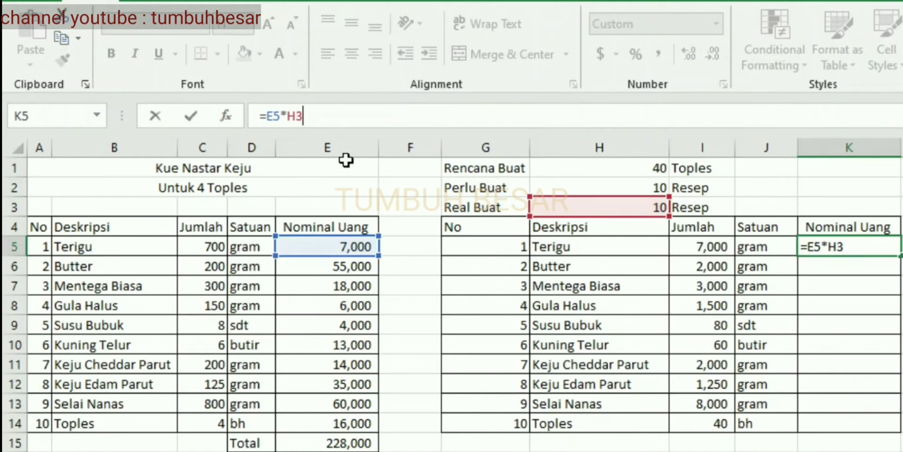
{"action": "key", "text": "F4"}
{"action": "left_click", "coordinate": [346, 160]}
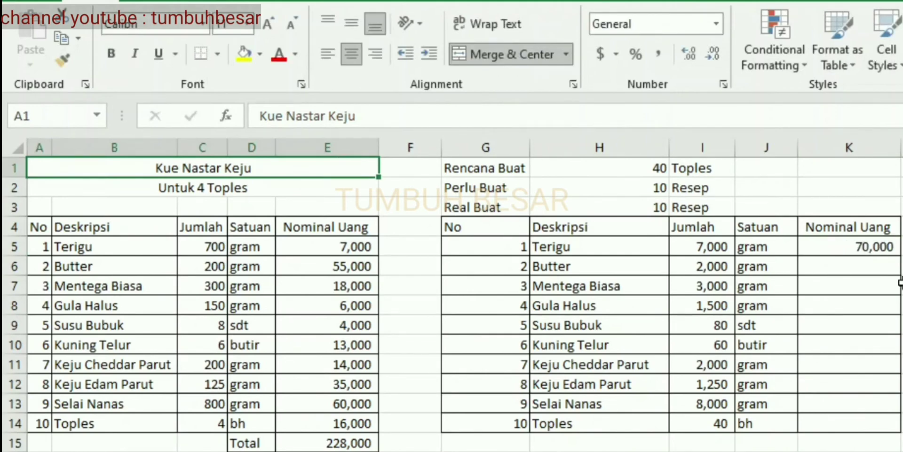
- Fill the cost formula from K5 down to K14 for all ingredients and check several of the copied formulas
{"action": "left_click", "coordinate": [865, 251]}
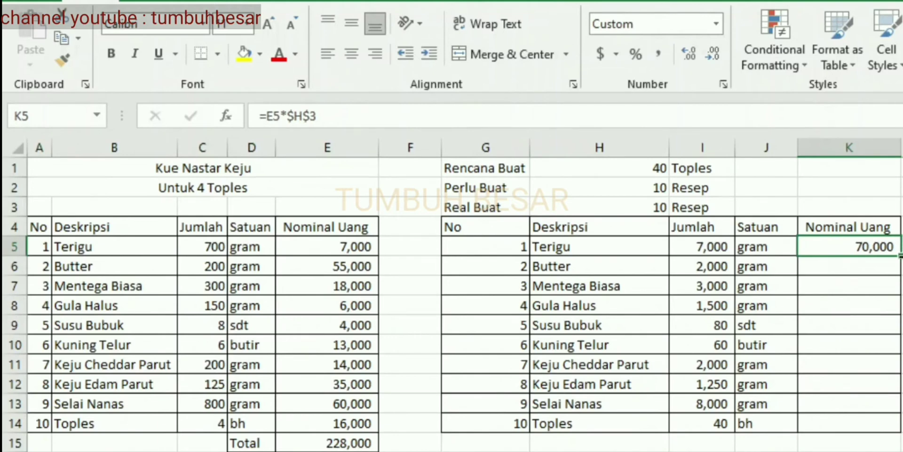
{"action": "left_click_drag", "start_coordinate": [898, 255], "coordinate": [887, 440]}
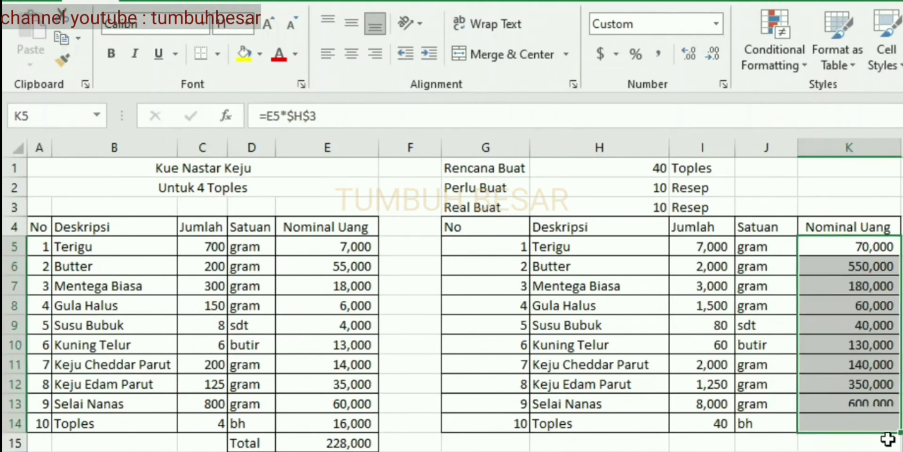
{"action": "left_click", "coordinate": [842, 339]}
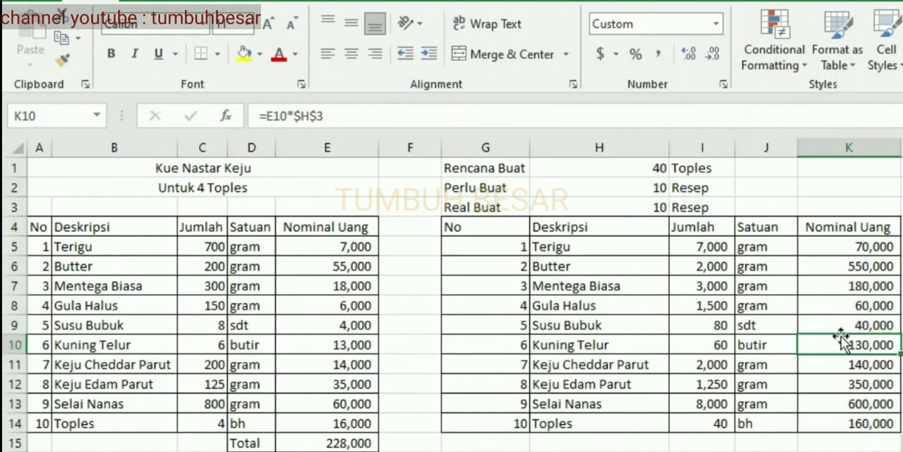
{"action": "left_click", "coordinate": [853, 273]}
{"action": "left_click", "coordinate": [857, 287]}
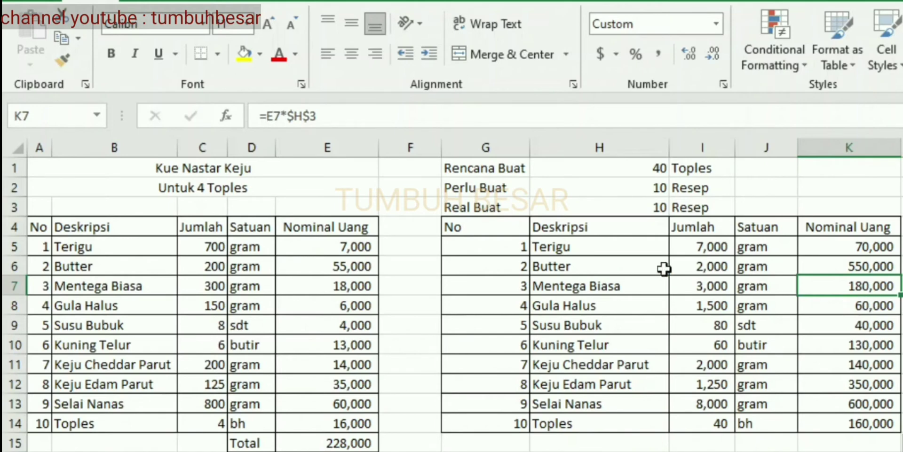
{"action": "left_click", "coordinate": [834, 266]}
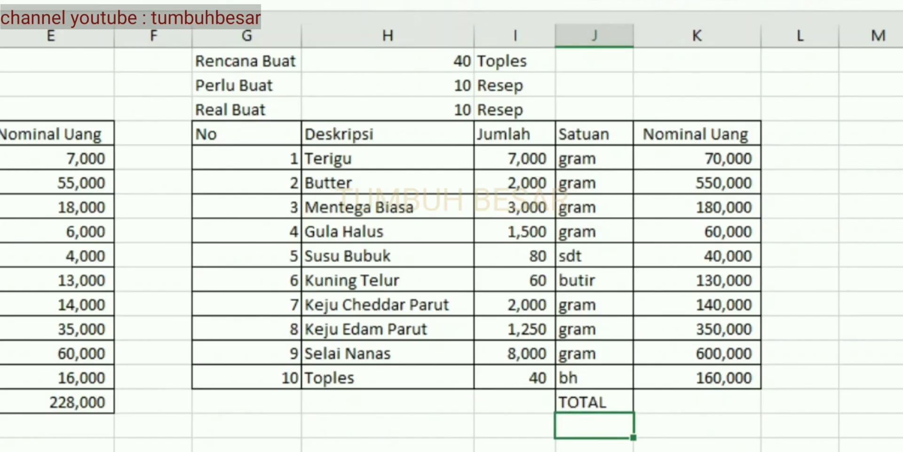
- Replace the label in J15, below the production plan's Satuan column, with "Total"
{"action": "left_click", "coordinate": [765, 443]}
{"action": "key", "text": "Delete"}
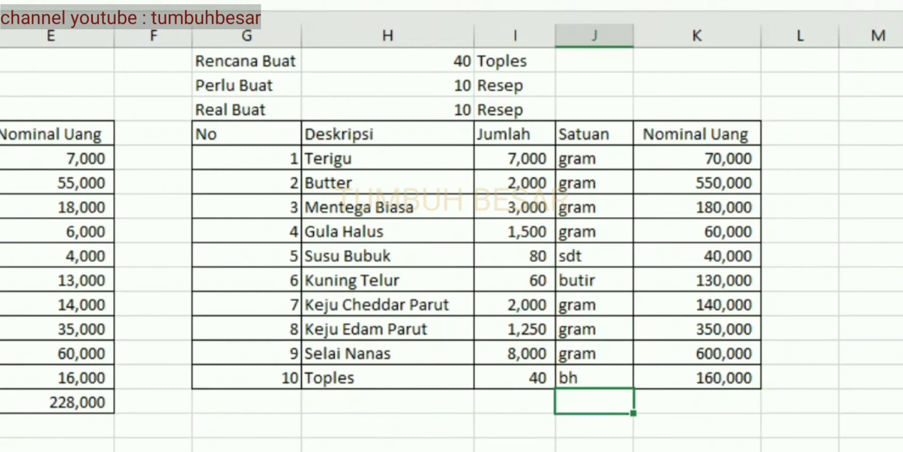
{"action": "type", "text": "Total"}
{"action": "key", "text": "Return"}
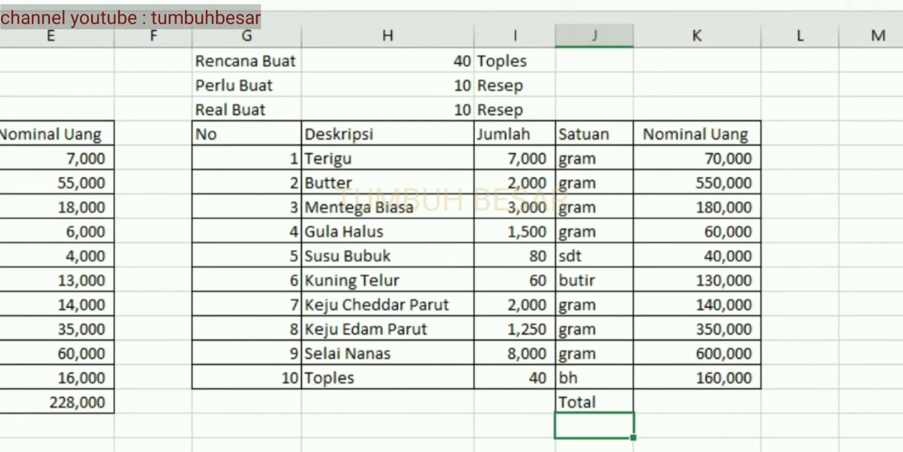
- Enter =SUM(K5:K14) in K15 to total the Nominal Uang column of the production plan
{"action": "left_click", "coordinate": [691, 402]}
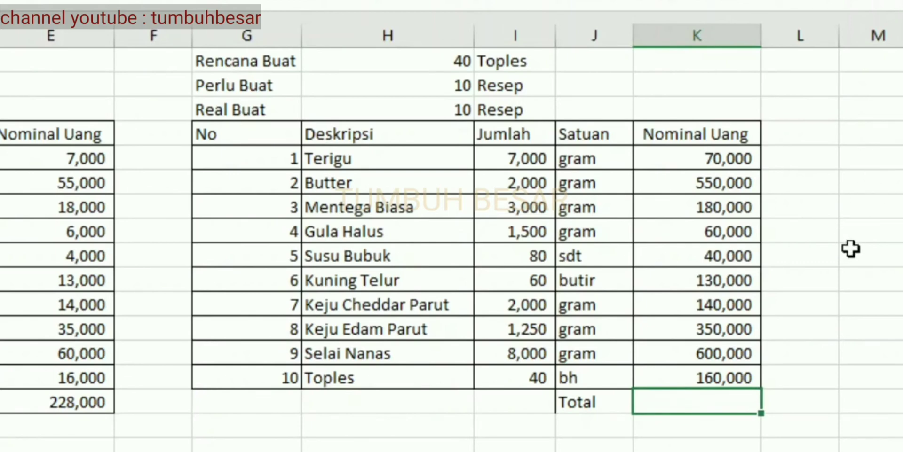
{"action": "type", "text": "=sum("}
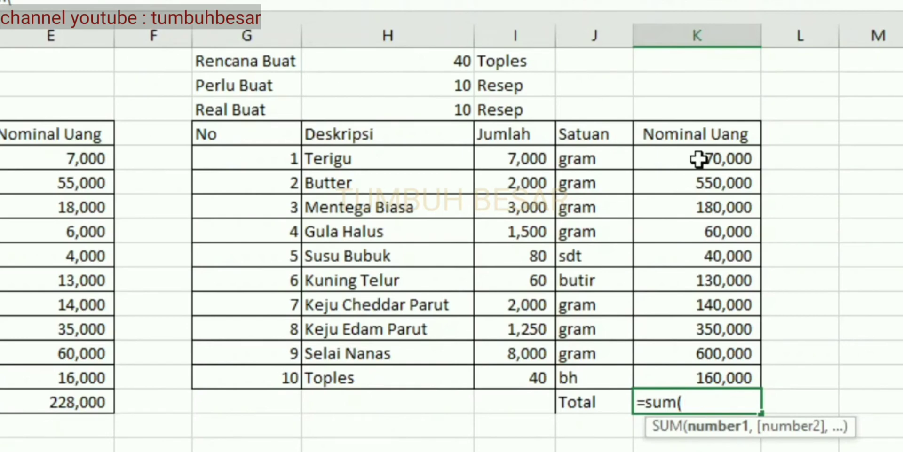
{"action": "left_click_drag", "start_coordinate": [698, 159], "coordinate": [692, 369]}
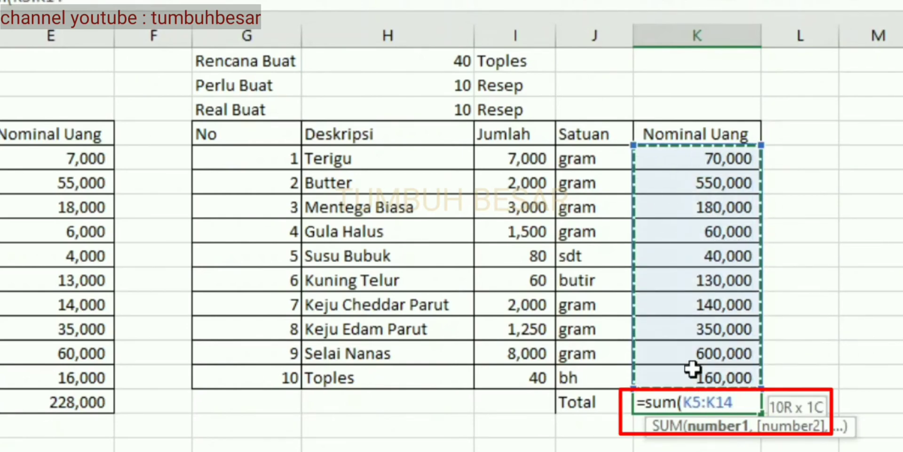
{"action": "type", "text": ")"}
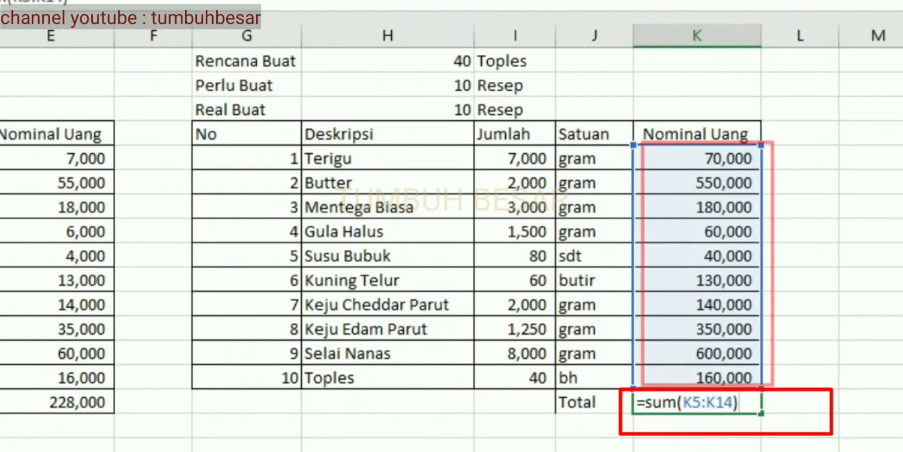
{"action": "key", "text": "Return"}
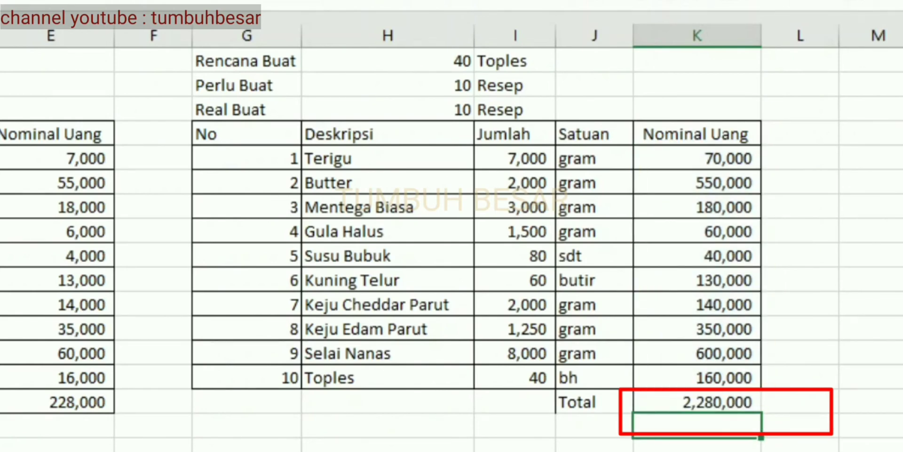
- Apply all borders to the production plan's total row, J15:K15, and look over the bordered cells
{"action": "left_click", "coordinate": [697, 403]}
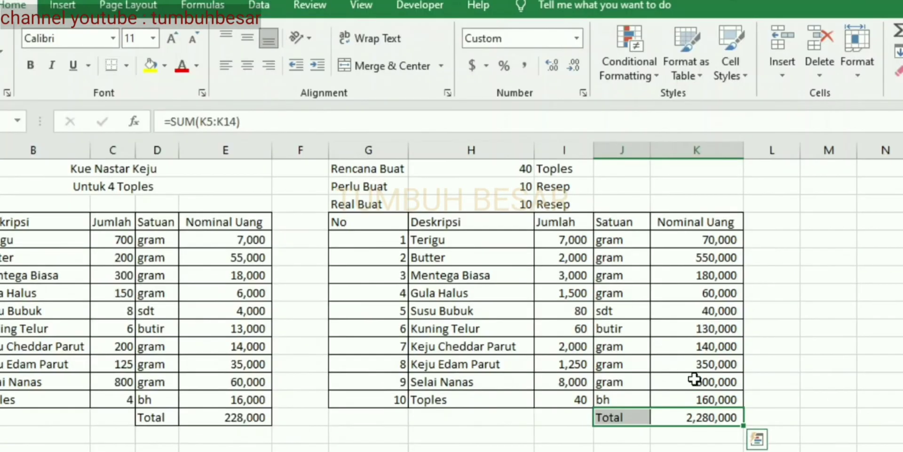
{"action": "left_click", "coordinate": [826, 396]}
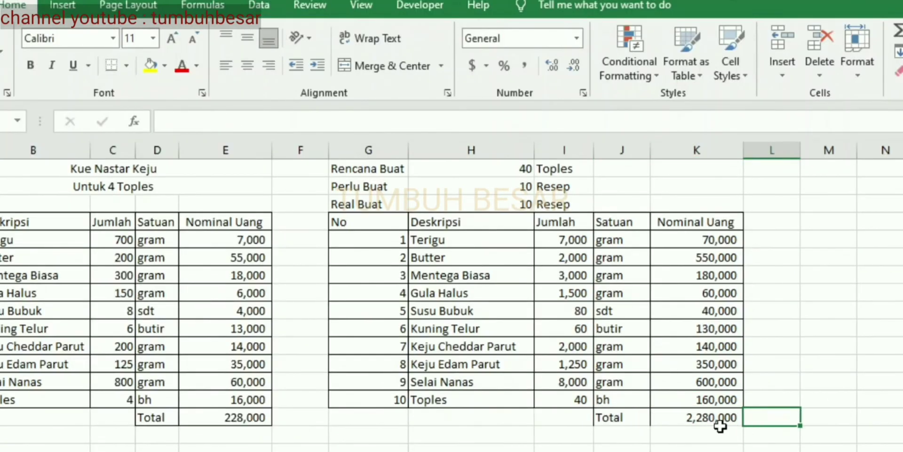
{"action": "left_click", "coordinate": [683, 442]}
{"action": "left_click", "coordinate": [687, 420]}
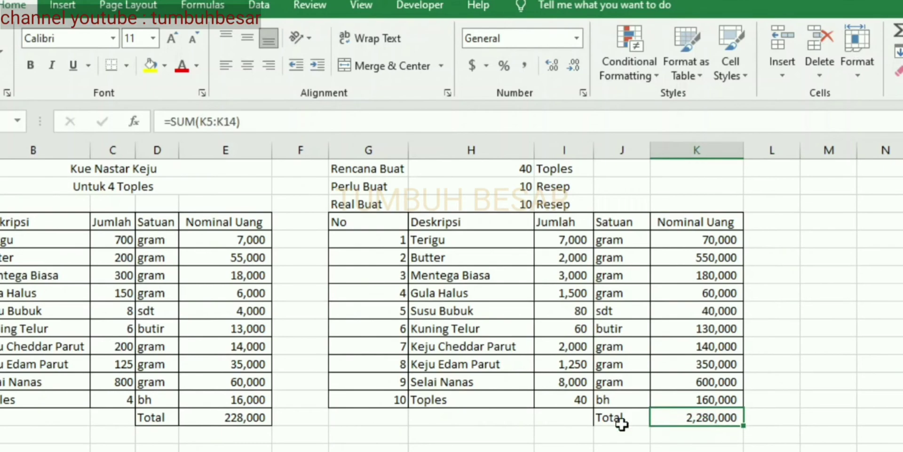
{"action": "left_click", "coordinate": [607, 420], "text": "shift"}
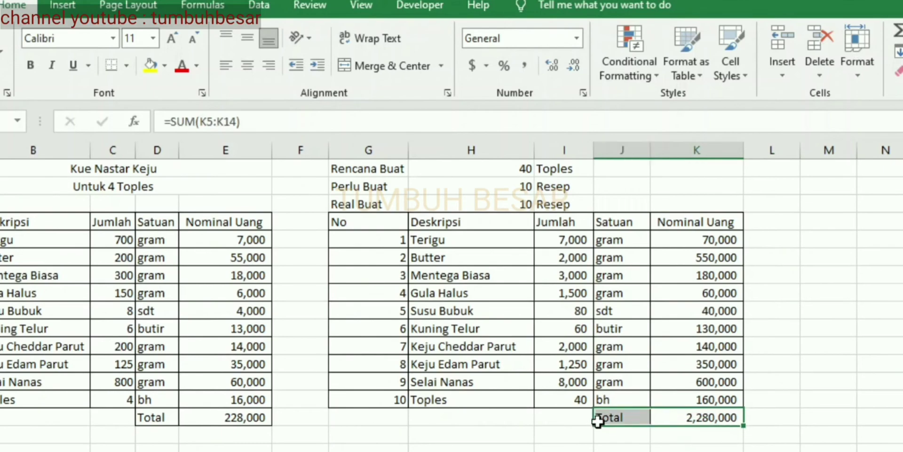
{"action": "left_click", "coordinate": [127, 67]}
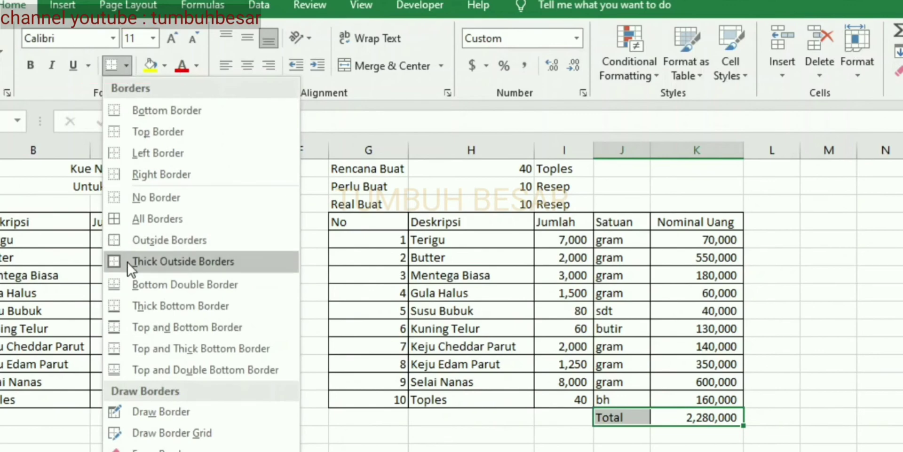
{"action": "left_click", "coordinate": [154, 212]}
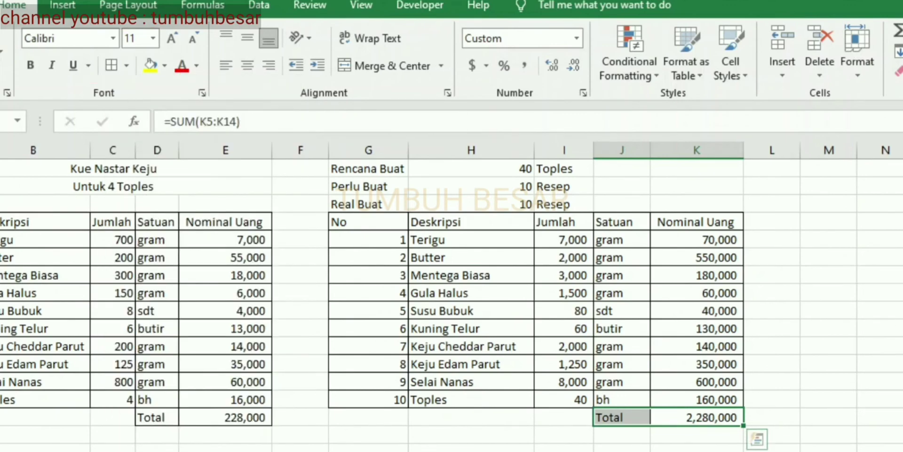
{"action": "left_click", "coordinate": [753, 436]}
{"action": "left_click", "coordinate": [742, 340]}
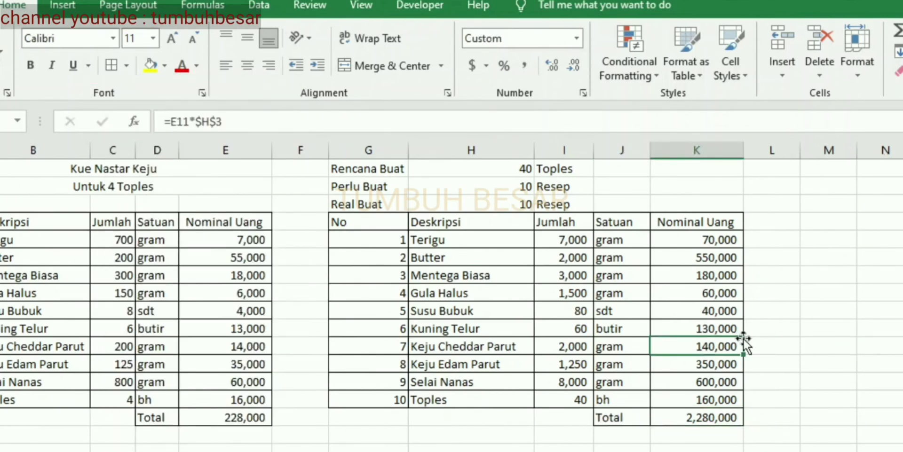
- Enter the label "Biaya per Toples" in cell M1, beside the production plan
{"action": "left_click", "coordinate": [830, 184]}
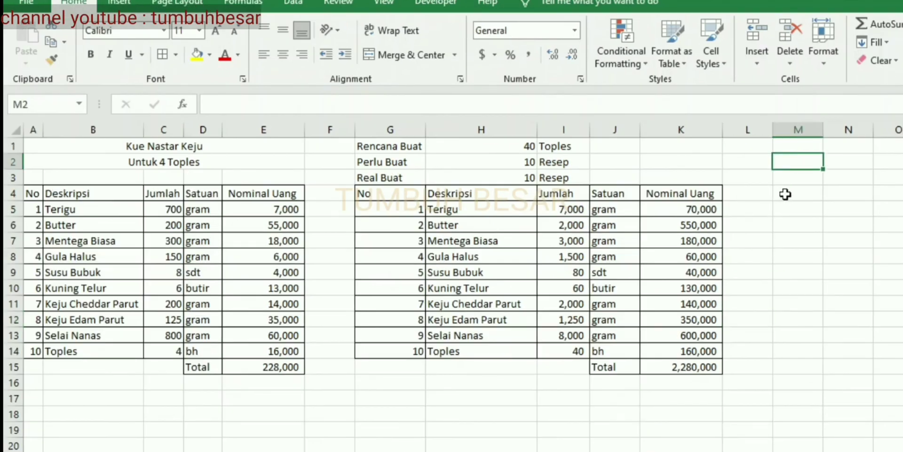
{"action": "key", "text": "Up"}
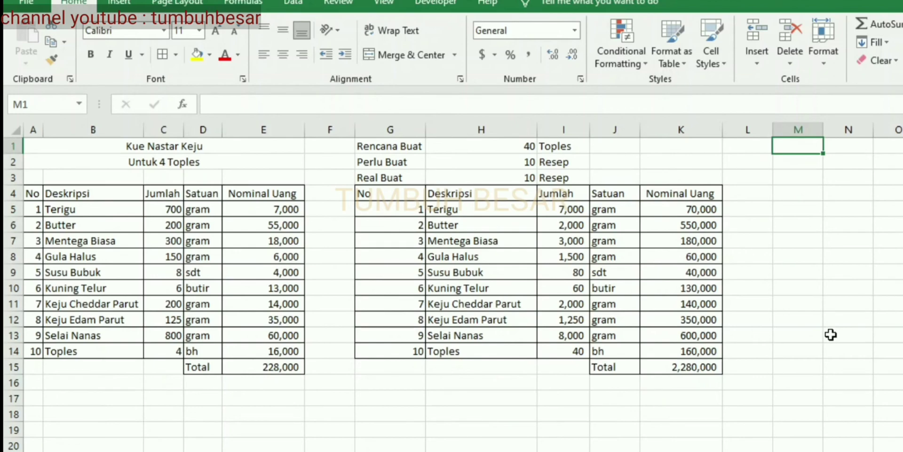
{"action": "type", "text": "B"}
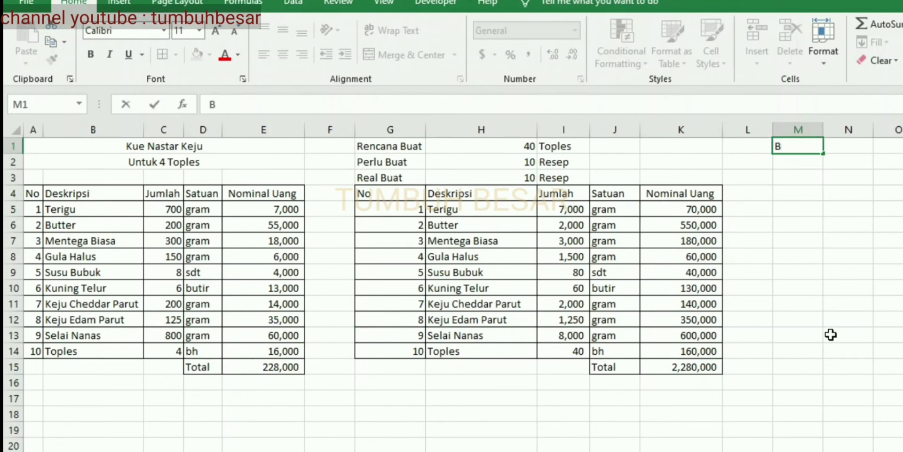
{"action": "type", "text": "iaya per"}
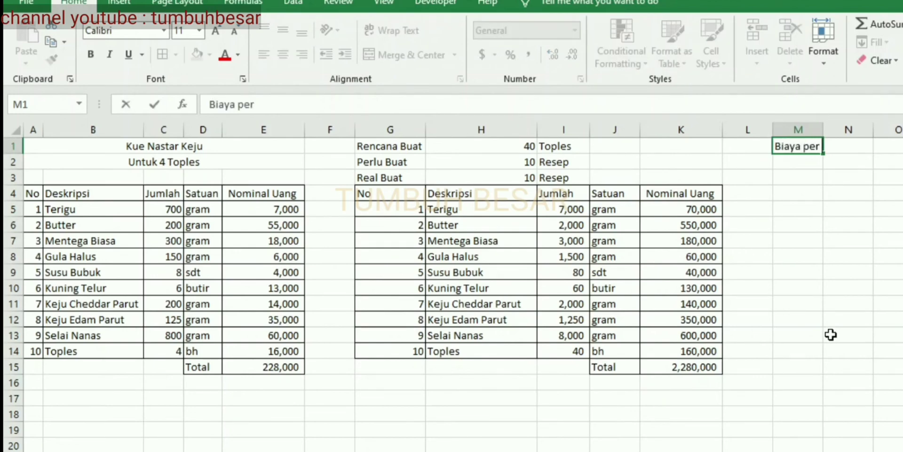
{"action": "type", "text": " Toples"}
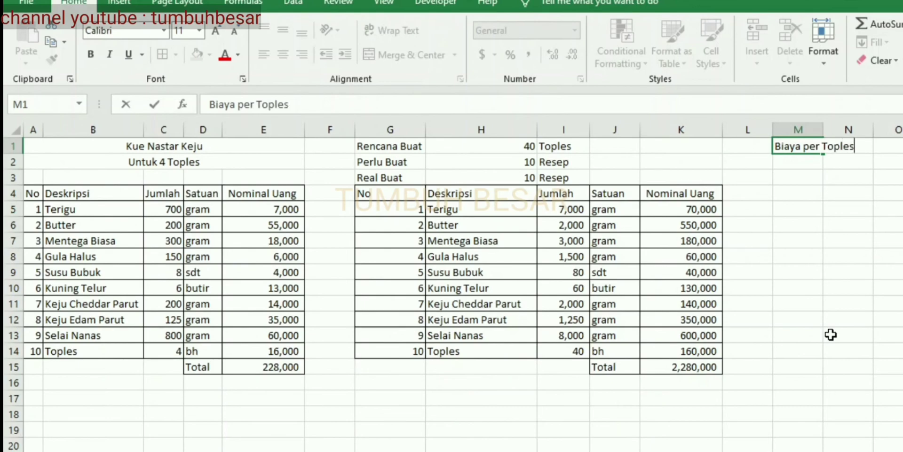
{"action": "key", "text": "Return"}
- Enter =E15/4 in N1 to calculate the cost per jar from the basic recipe's total
{"action": "left_click", "coordinate": [835, 147]}
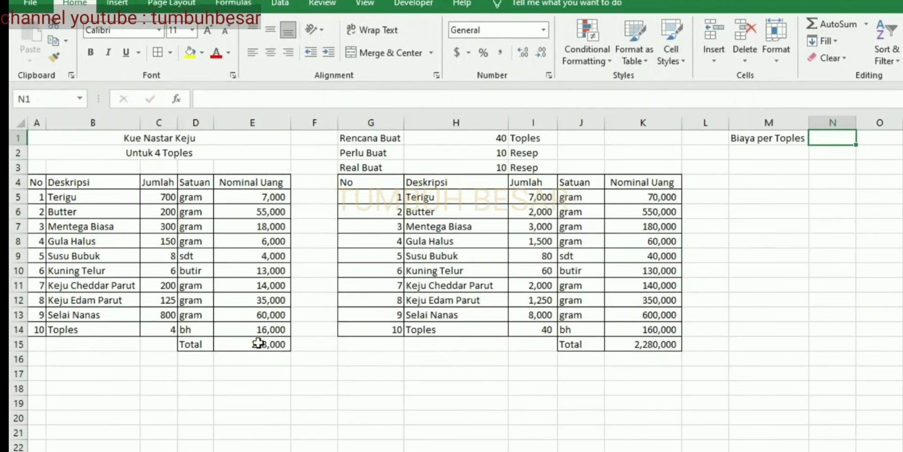
{"action": "type", "text": "="}
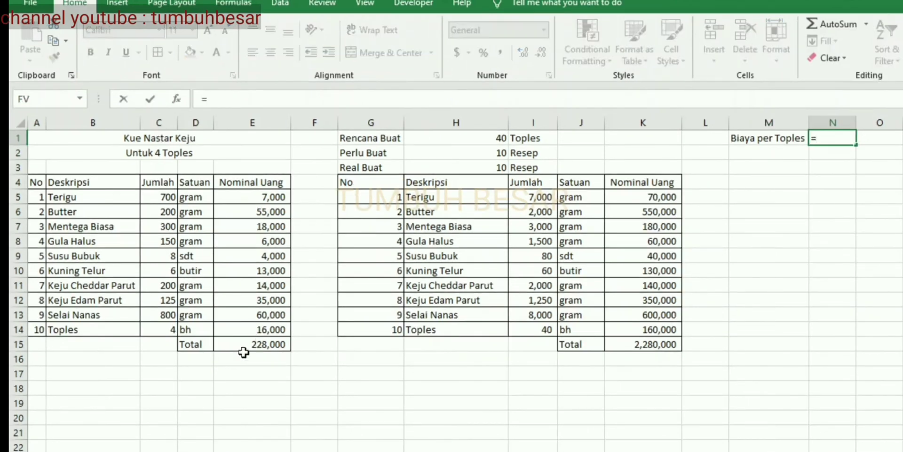
{"action": "left_click", "coordinate": [248, 341]}
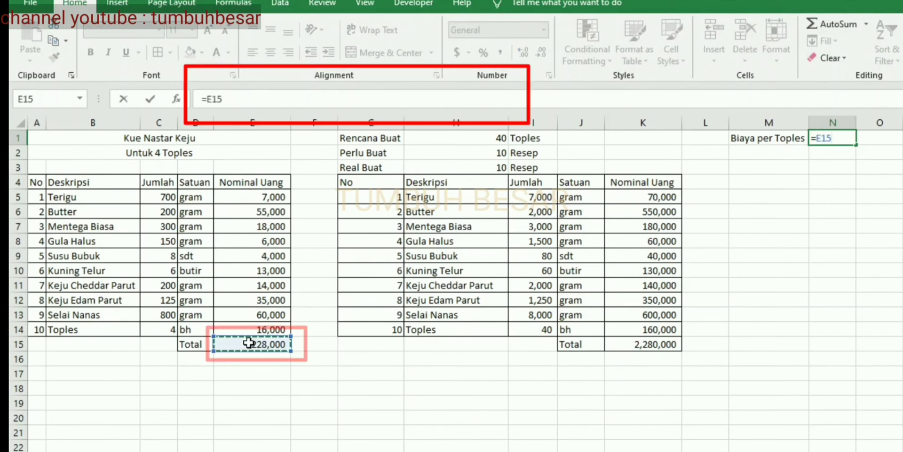
{"action": "type", "text": "/"}
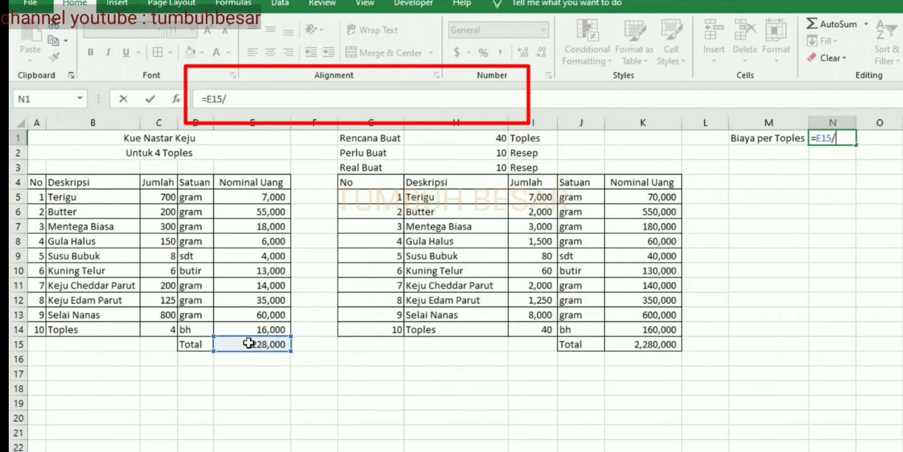
{"action": "type", "text": "4"}
{"action": "key", "text": "Return"}
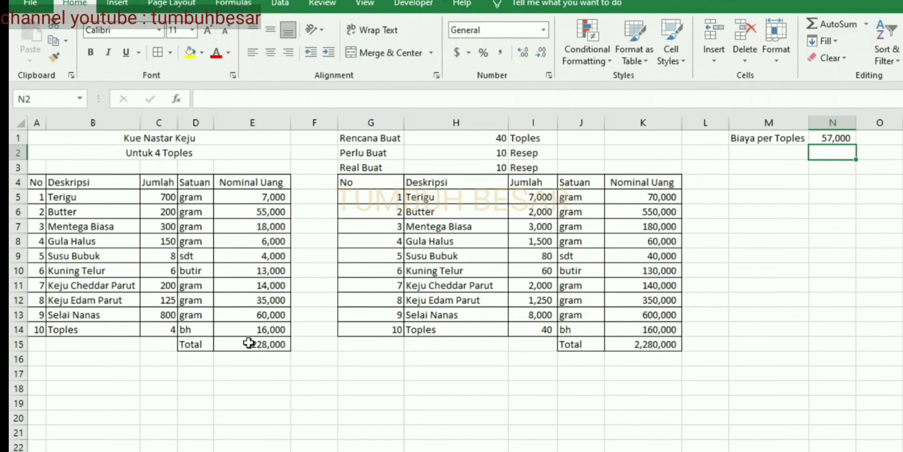
- Add the label "keuntungan" in M2 and enter 20% as a percentage-formatted profit margin in N2
{"action": "key", "text": "Left"}
{"action": "type", "text": "keuntungan"}
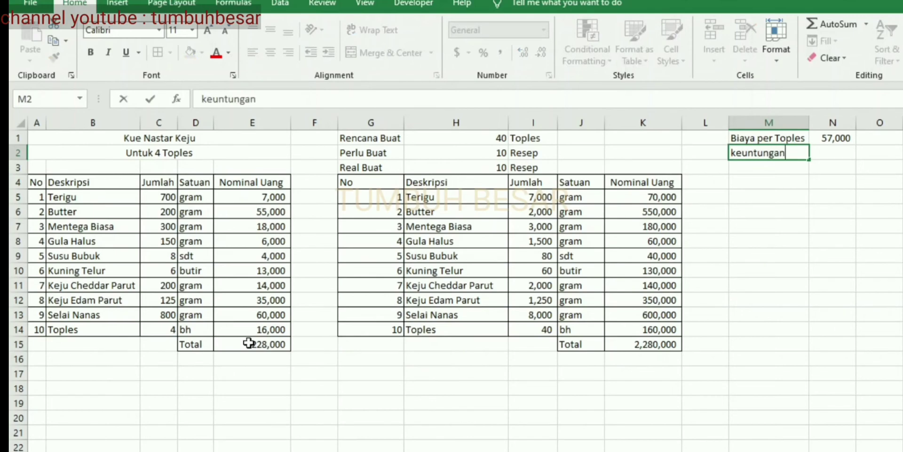
{"action": "key", "text": "Tab"}
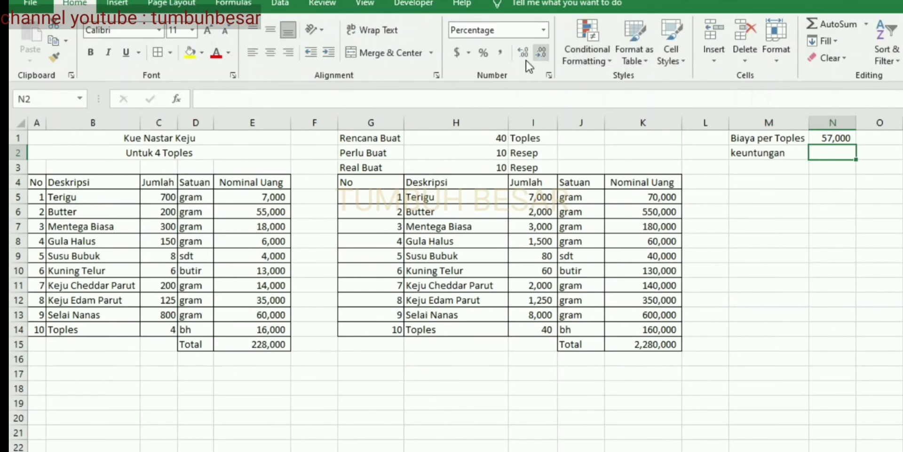
{"action": "left_click", "coordinate": [481, 50]}
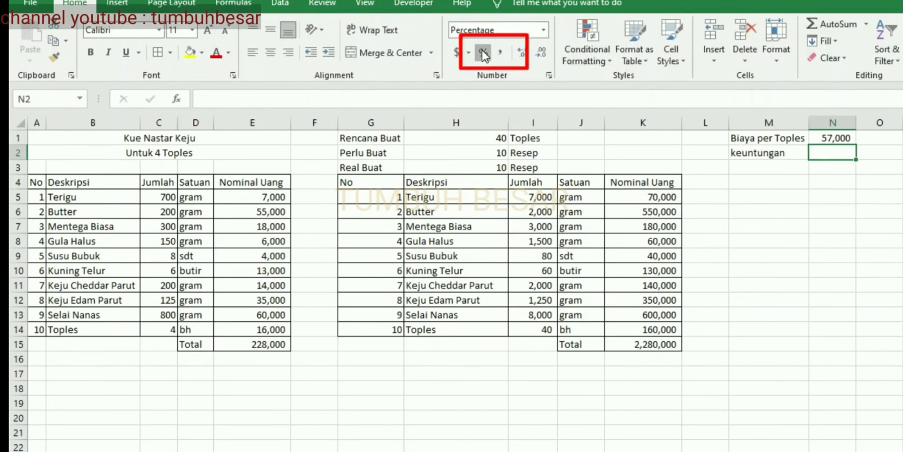
{"action": "type", "text": "20"}
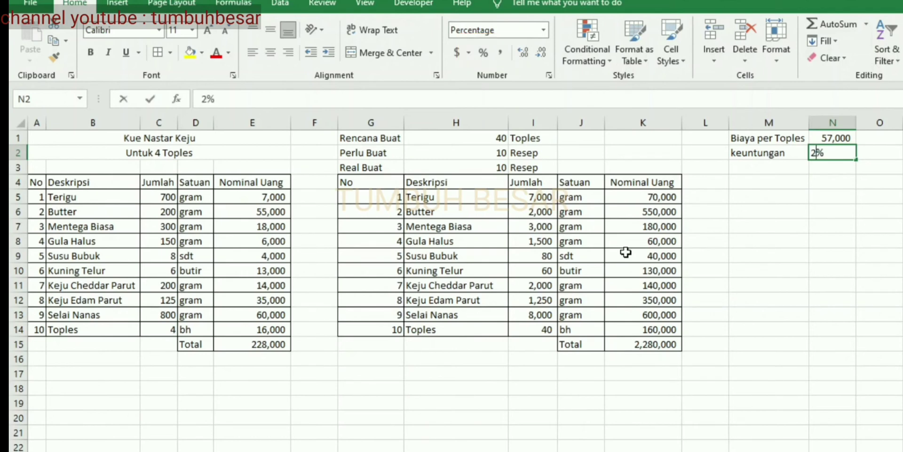
{"action": "key", "text": "Return"}
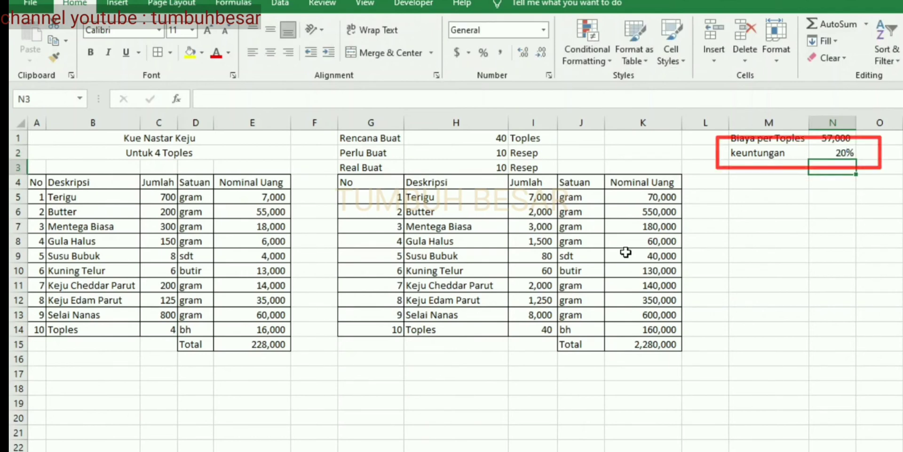
- Enter the label "Harga Jual" in M3, below the keuntungan row
{"action": "key", "text": "Left"}
{"action": "type", "text": "Harga Jual"}
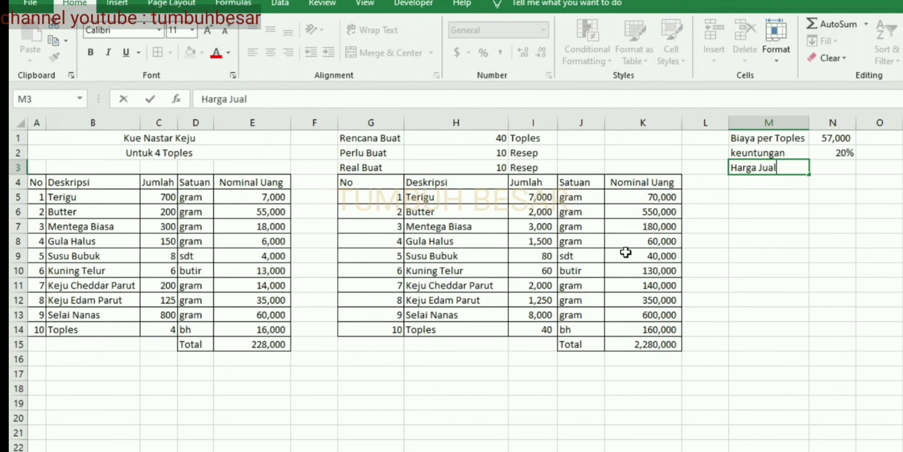
{"action": "key", "text": "Return"}
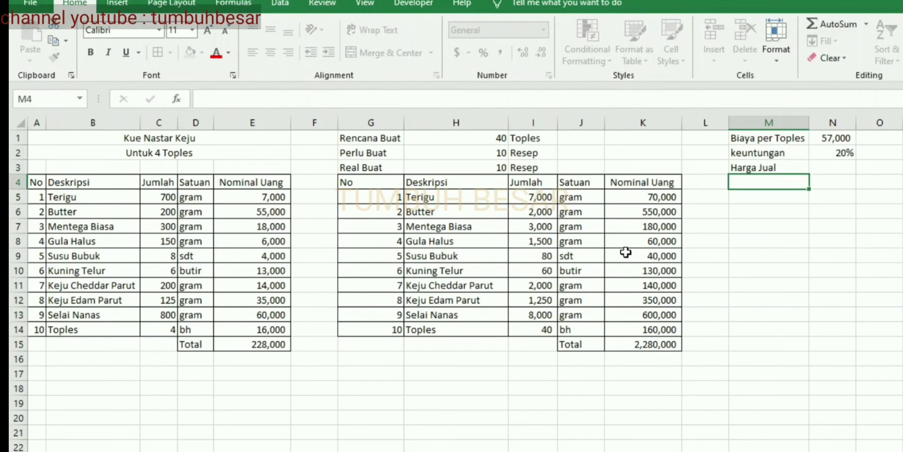
- Enter =N1*(100%+N2) in N3 to calculate the selling price per jar
{"action": "key", "text": "Up"}
{"action": "key", "text": "Right"}
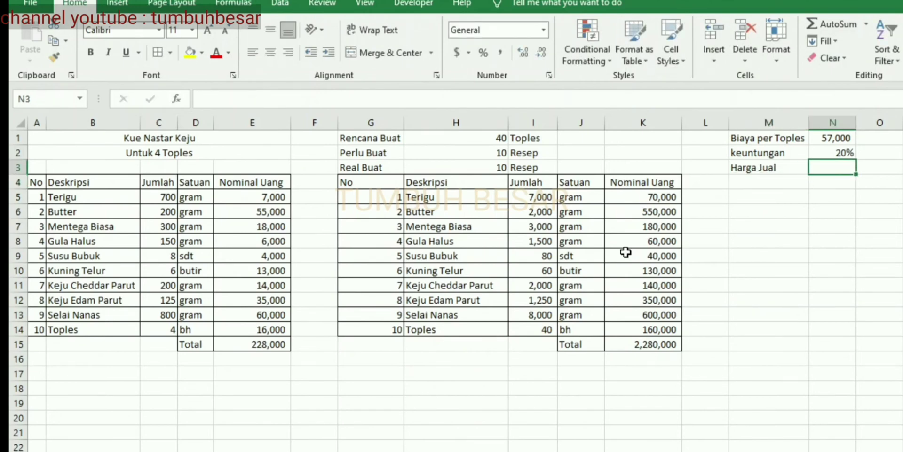
{"action": "type", "text": "="}
{"action": "left_click", "coordinate": [829, 137]}
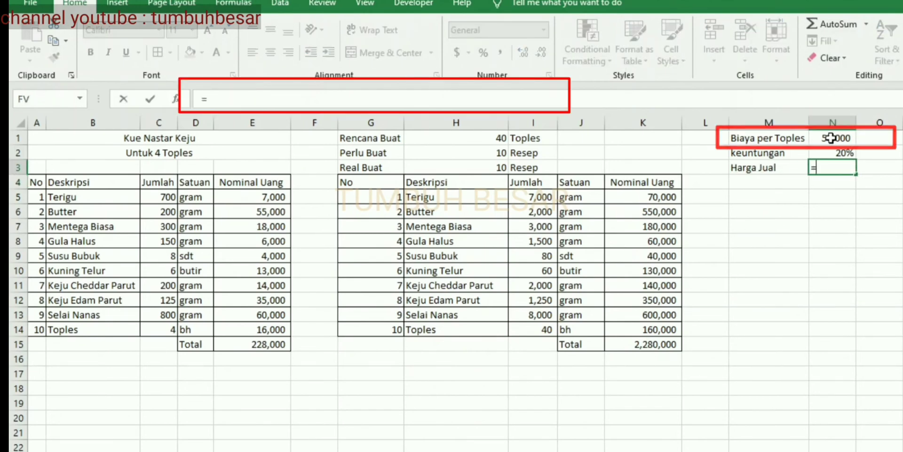
{"action": "type", "text": "*"}
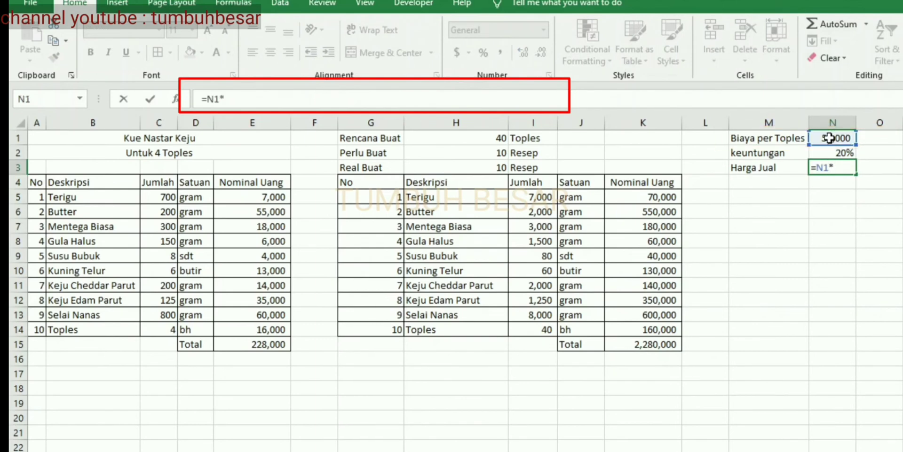
{"action": "type", "text": "(100%+"}
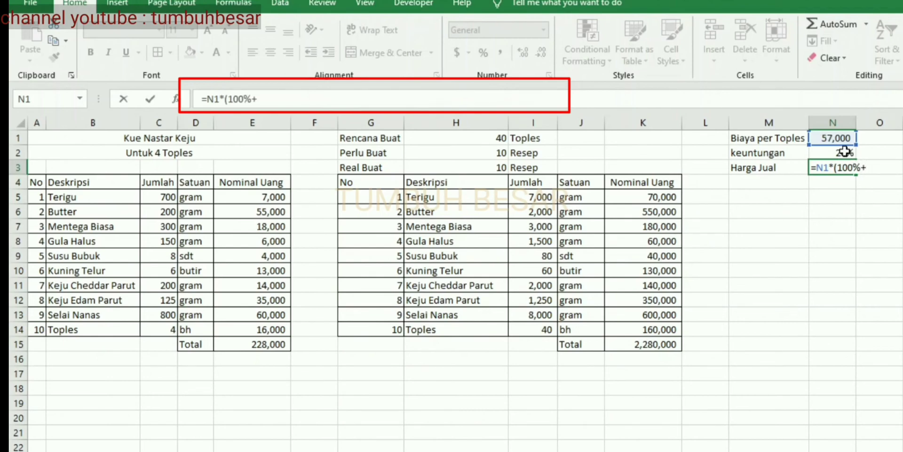
{"action": "left_click", "coordinate": [844, 151]}
{"action": "type", "text": ")"}
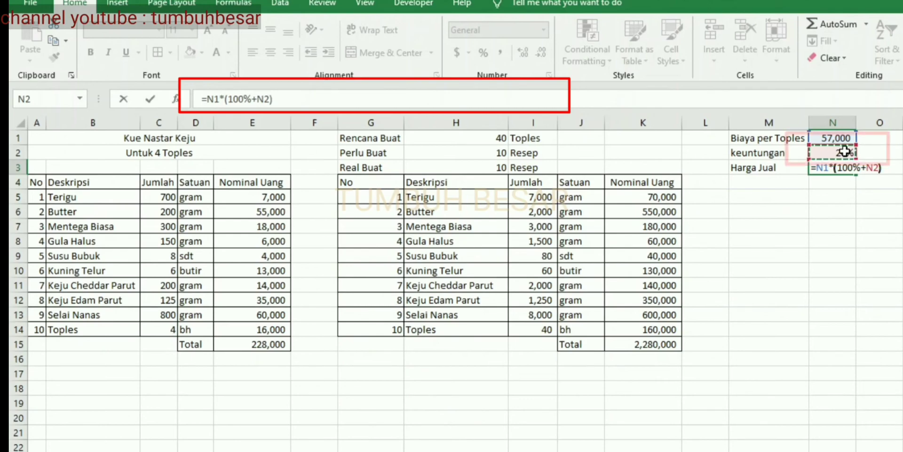
{"action": "key", "text": "ctrl+Return"}
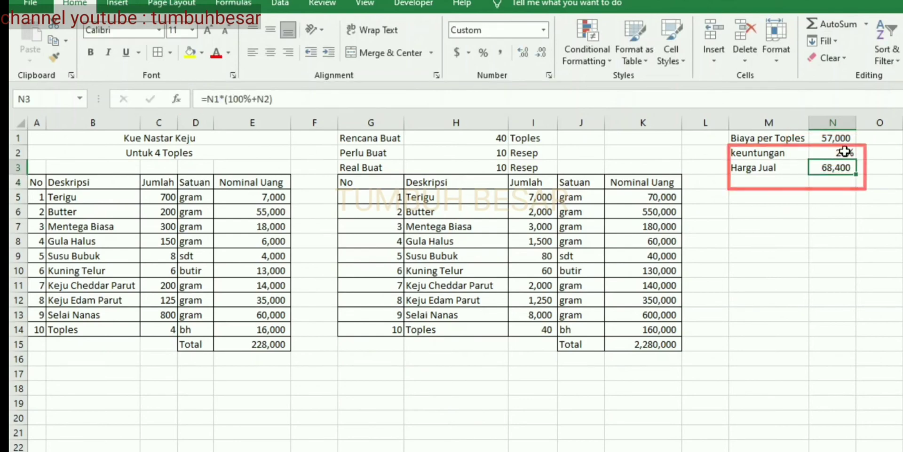
- Set the keuntungan percentage in N2 to 45%
{"action": "left_click", "coordinate": [845, 151]}
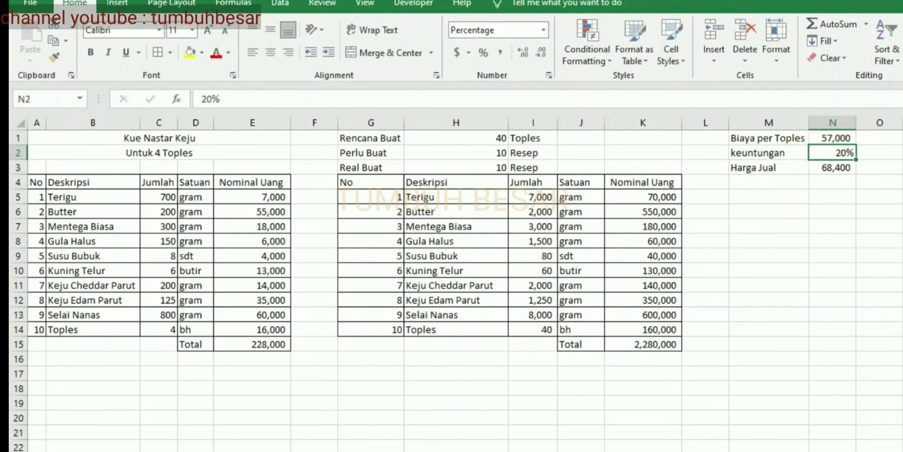
{"action": "type", "text": "45"}
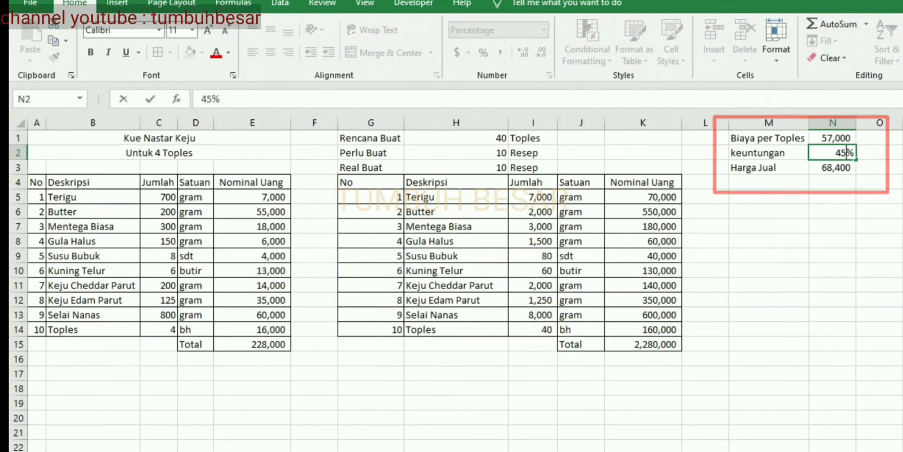
{"action": "key", "text": "Return"}
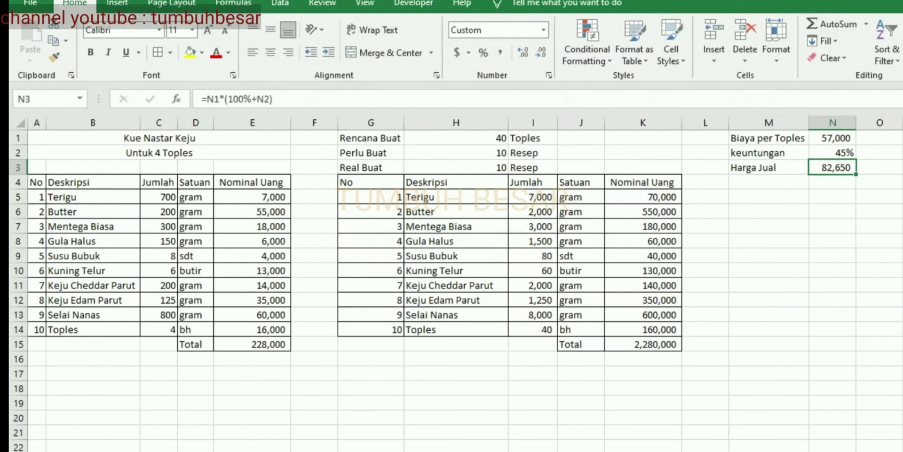
{"action": "left_click", "coordinate": [804, 254]}
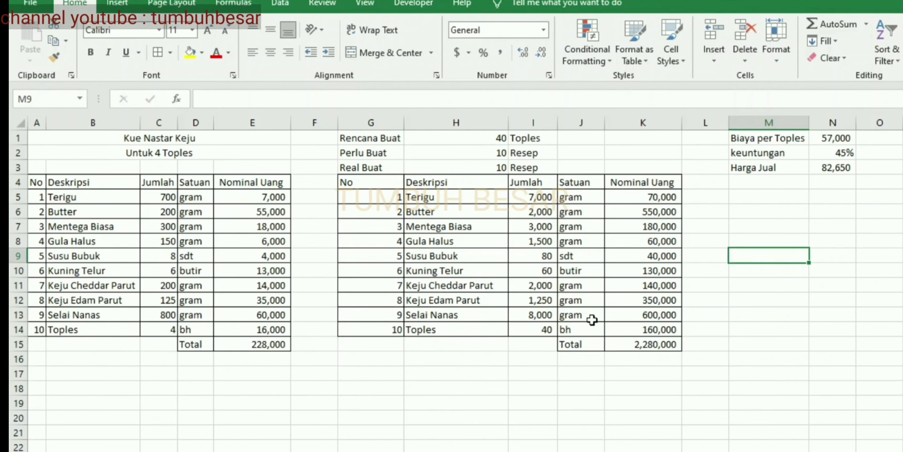
- Set the Rencana Buat quantity in H1 to 70 jars
{"action": "double_click", "coordinate": [472, 137]}
{"action": "key", "text": "Delete"}
{"action": "type", "text": "7"}
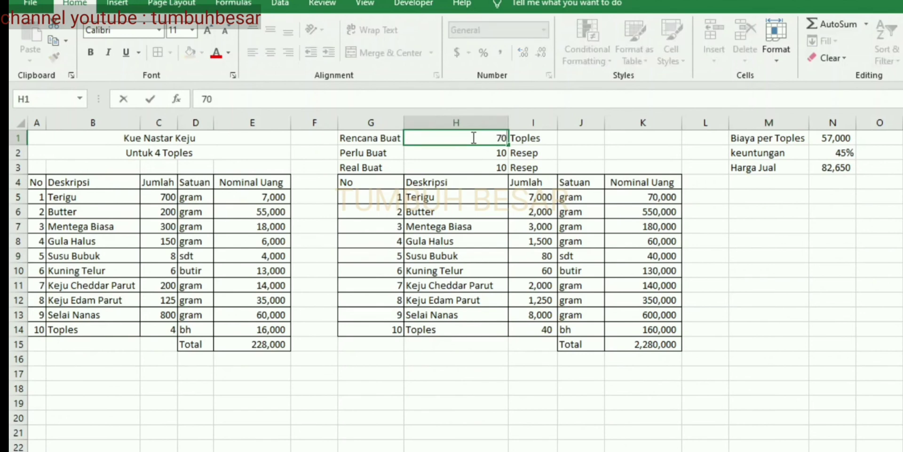
{"action": "key", "text": "Return"}
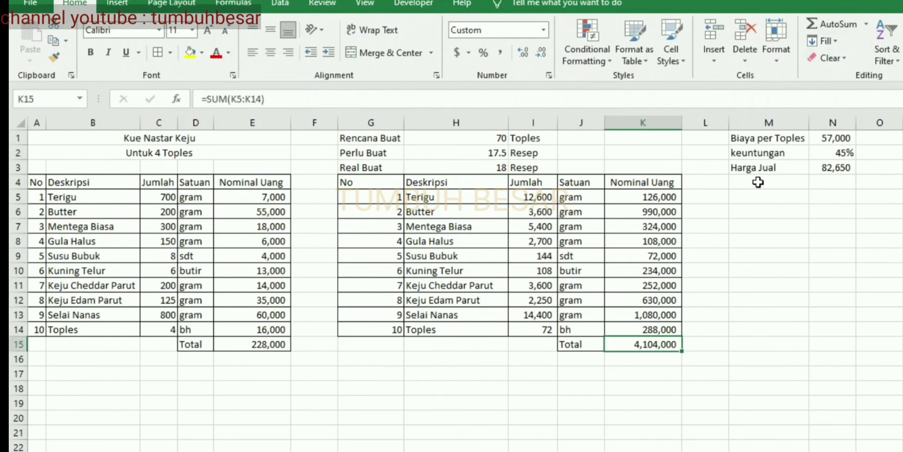
- Enter the label "Total Bayar Konsumen" in M5 and widen column M to fit it
{"action": "left_click", "coordinate": [757, 182]}
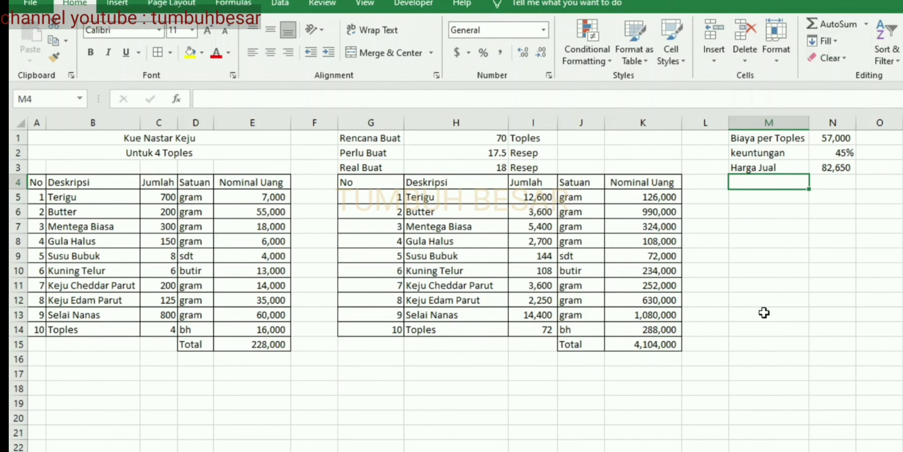
{"action": "key", "text": "Down"}
{"action": "type", "text": "Total "}
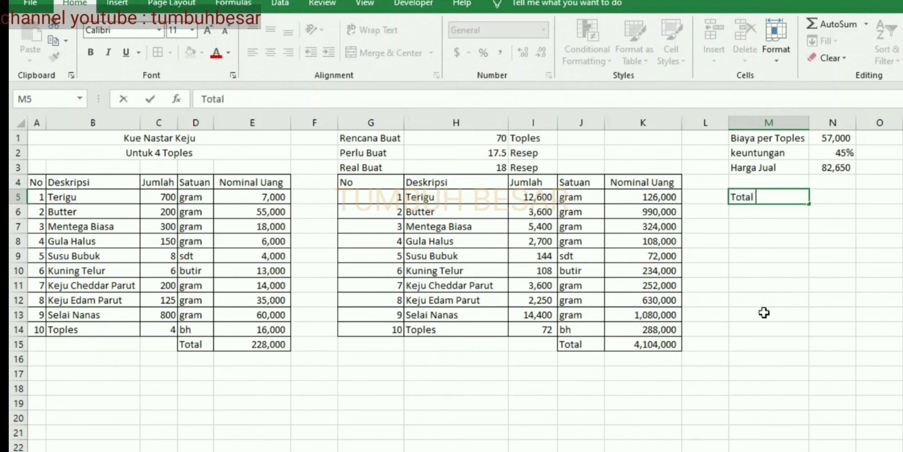
{"action": "type", "text": "Bayar Konsumen"}
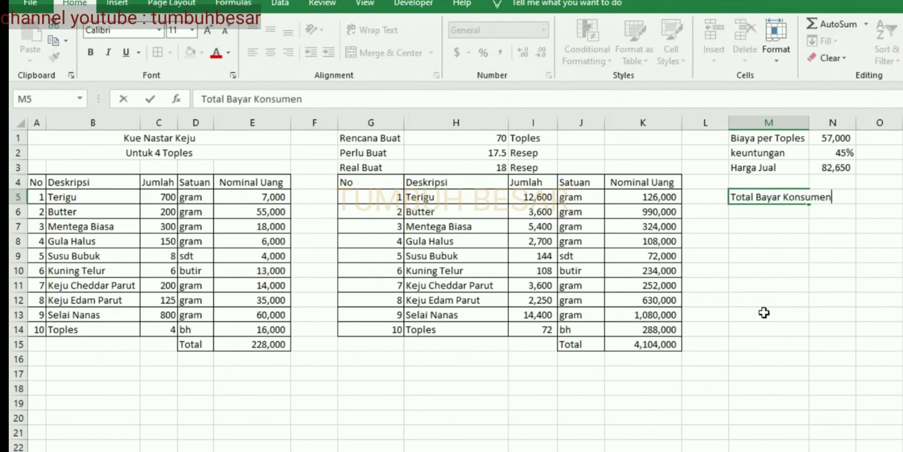
{"action": "key", "text": "Return"}
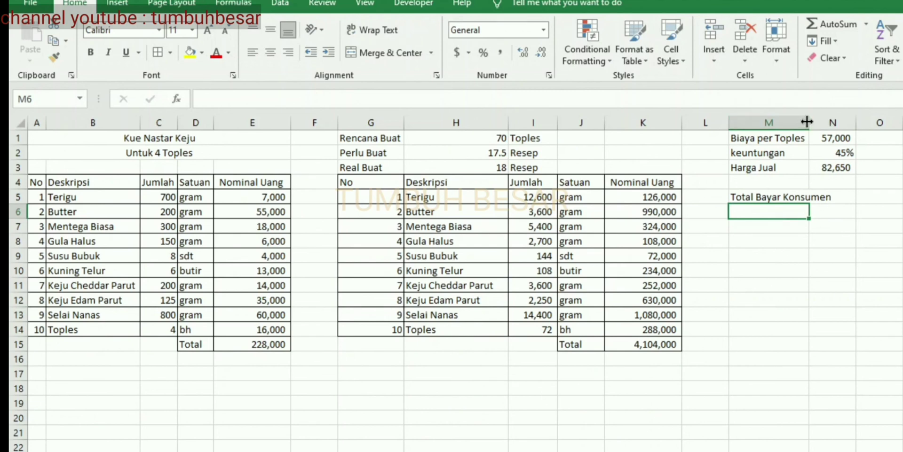
{"action": "left_click_drag", "start_coordinate": [808, 119], "coordinate": [835, 119]}
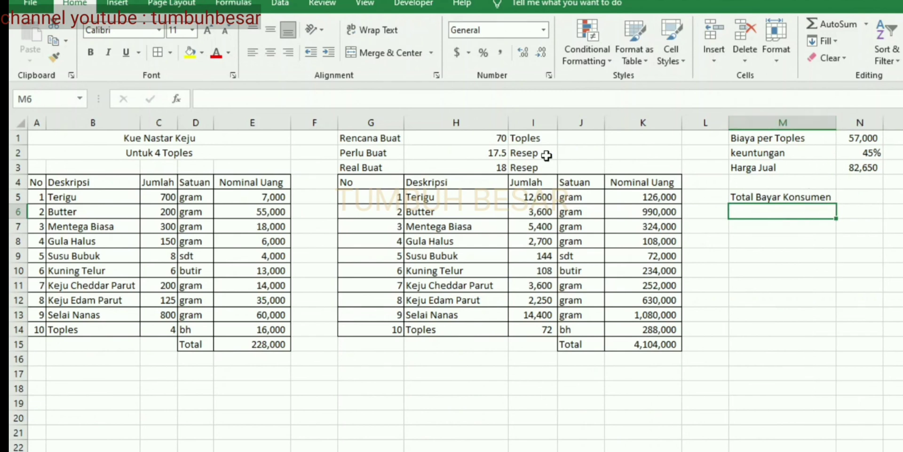
- Enter =H1*N3 in N5 to calculate the customer's total payment from the planned jars and selling price
{"action": "left_click", "coordinate": [488, 139]}
{"action": "left_click", "coordinate": [857, 194]}
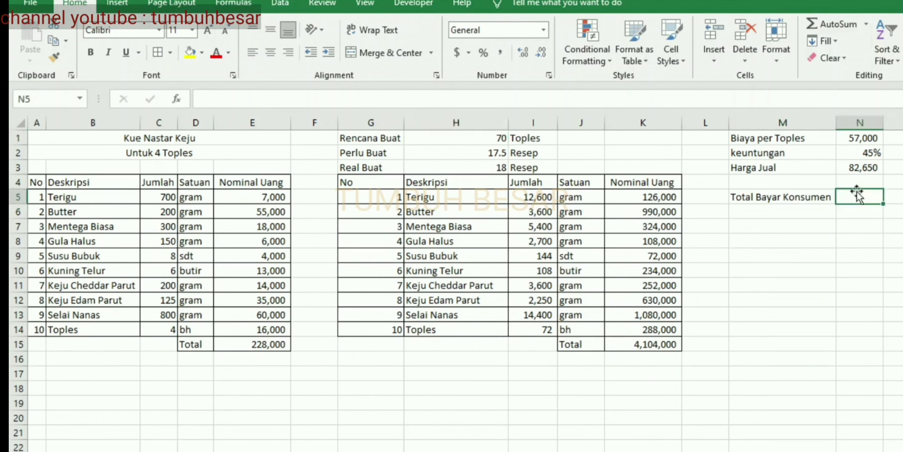
{"action": "type", "text": "="}
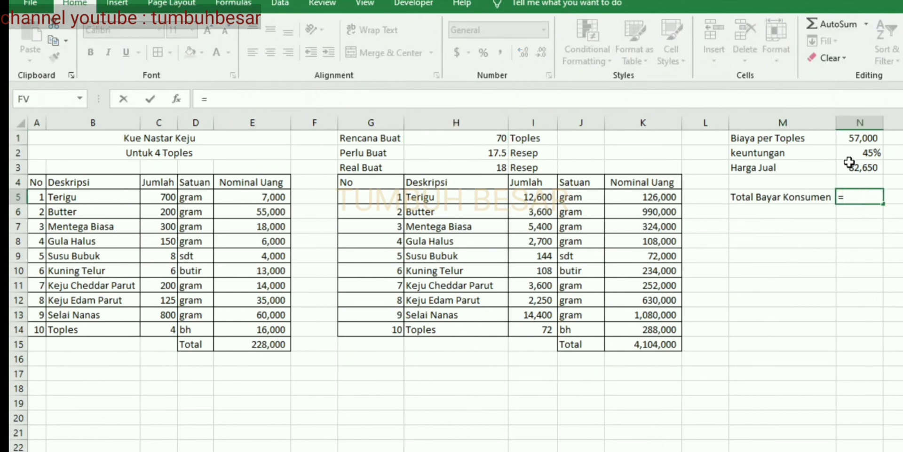
{"action": "left_click", "coordinate": [459, 137]}
{"action": "type", "text": "*"}
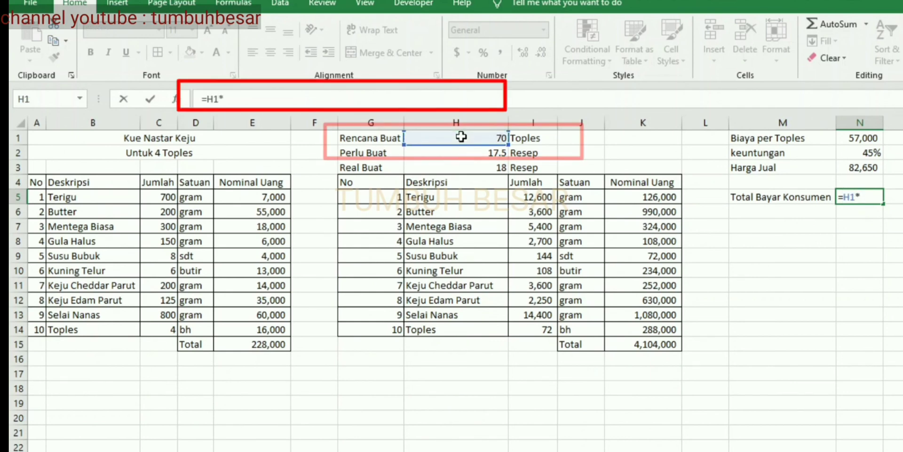
{"action": "left_click", "coordinate": [859, 169]}
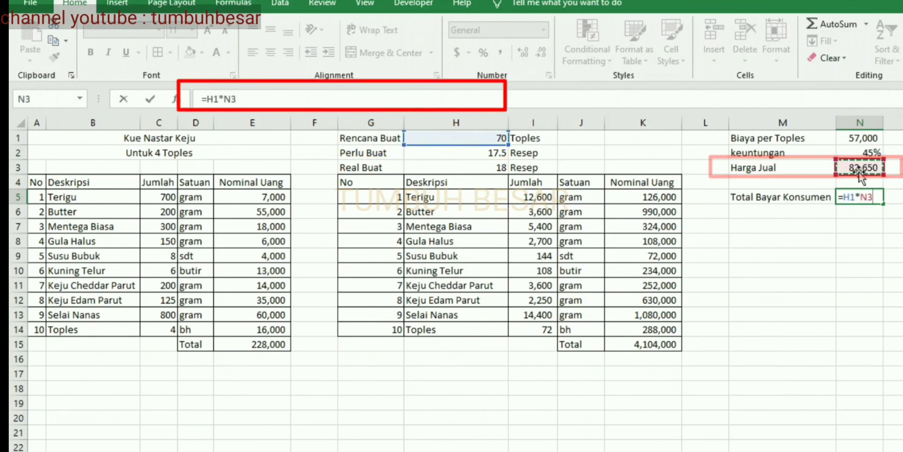
{"action": "key", "text": "ctrl+Return"}
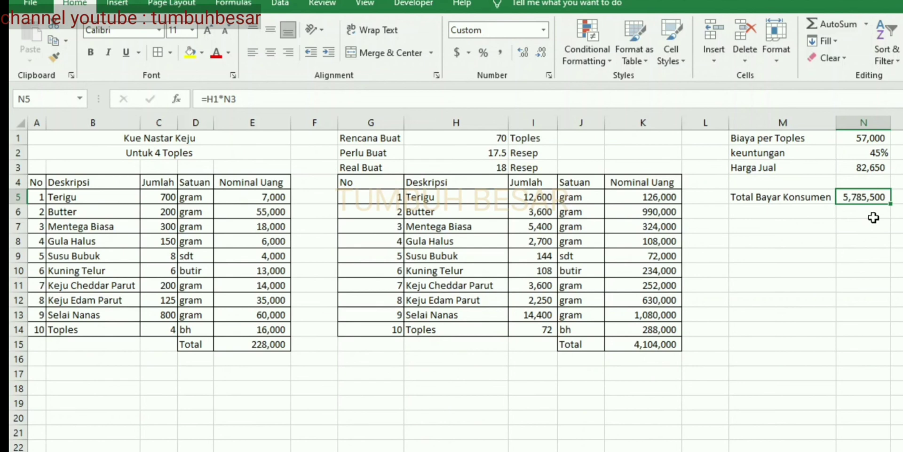
- Set the keuntungan percentage in N2 to 30%
{"action": "left_click", "coordinate": [876, 155]}
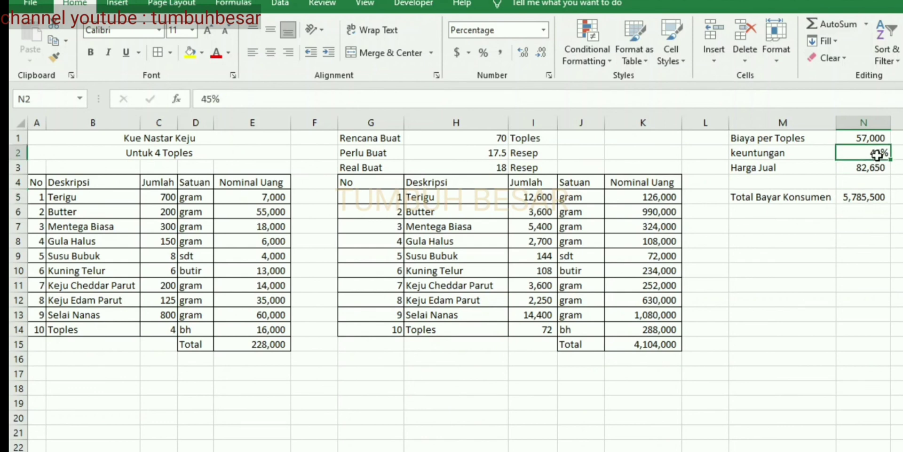
{"action": "type", "text": "30%"}
{"action": "key", "text": "Return"}
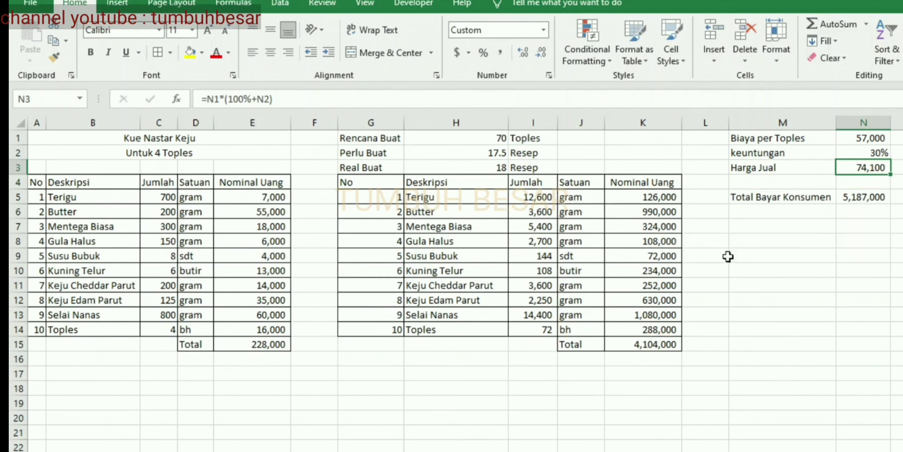
{"action": "left_click", "coordinate": [774, 262]}
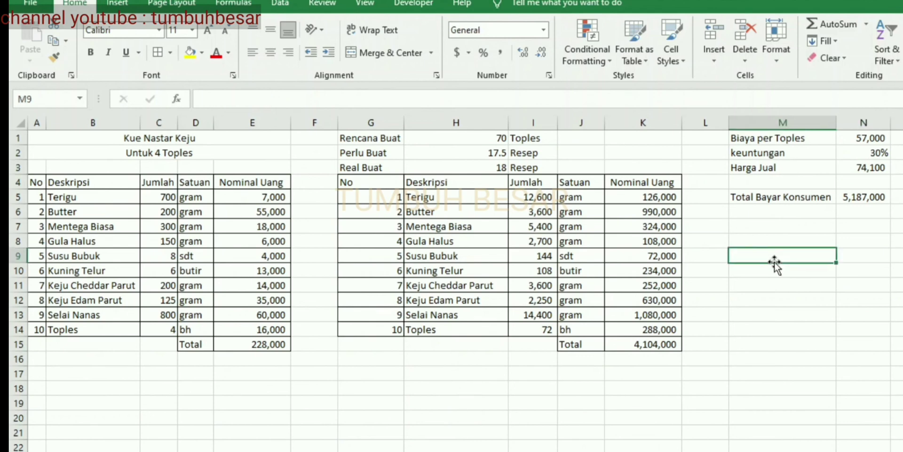